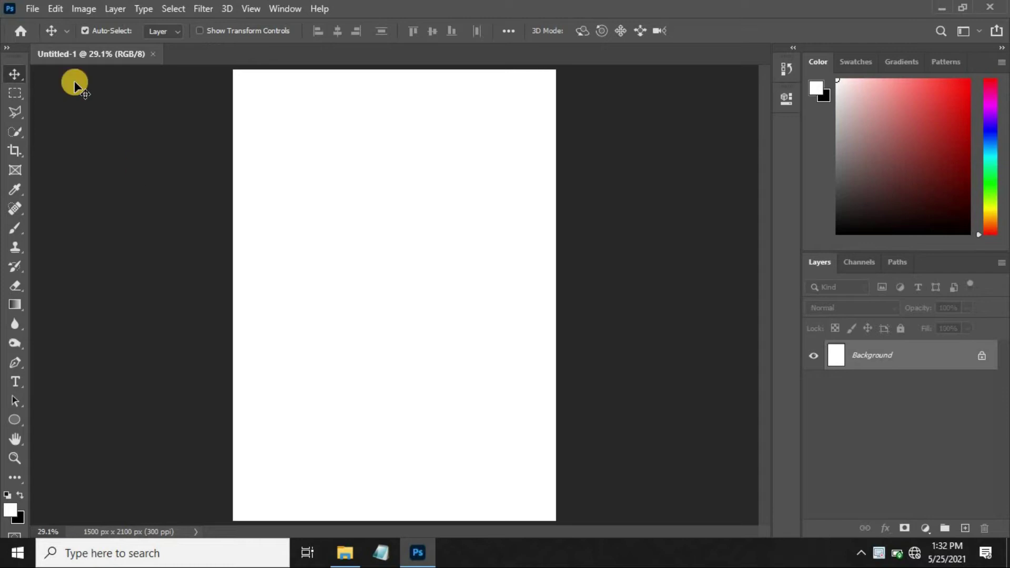
- Open Background.jpg and drag the street photo into Untitled-1 as a new layer
left_click(32, 8)
left_click(42, 39)
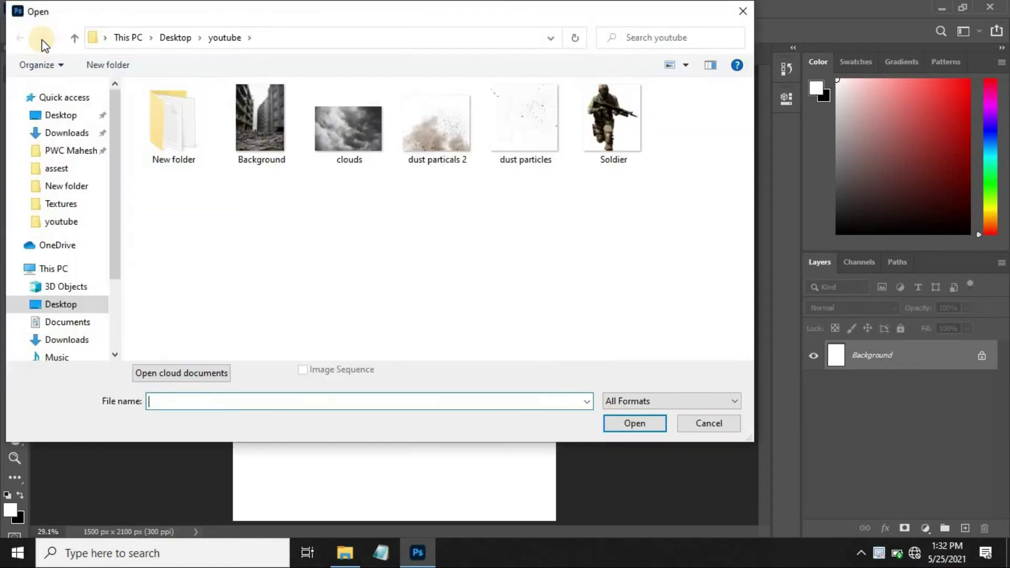
left_click(276, 109)
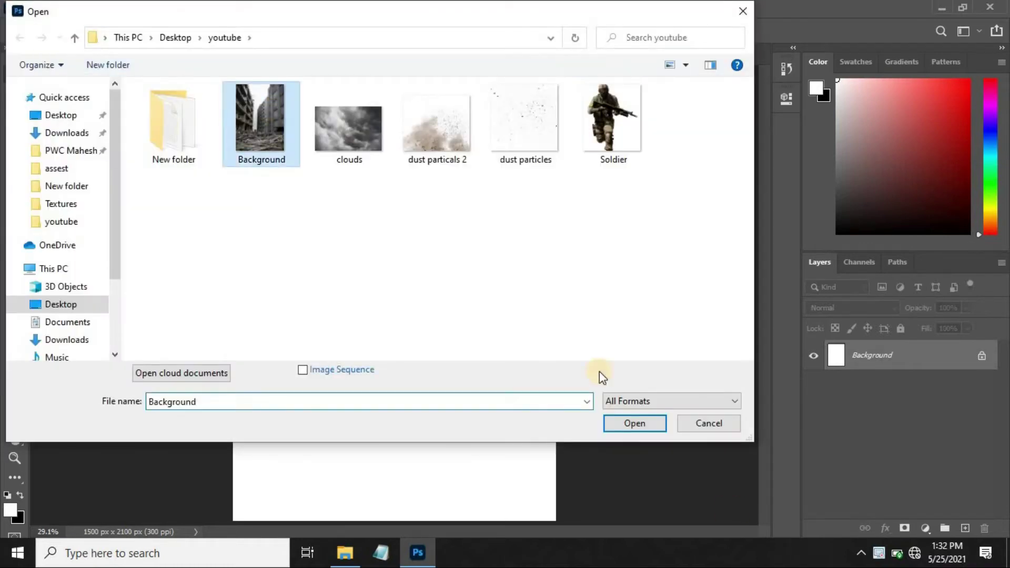
left_click(652, 428)
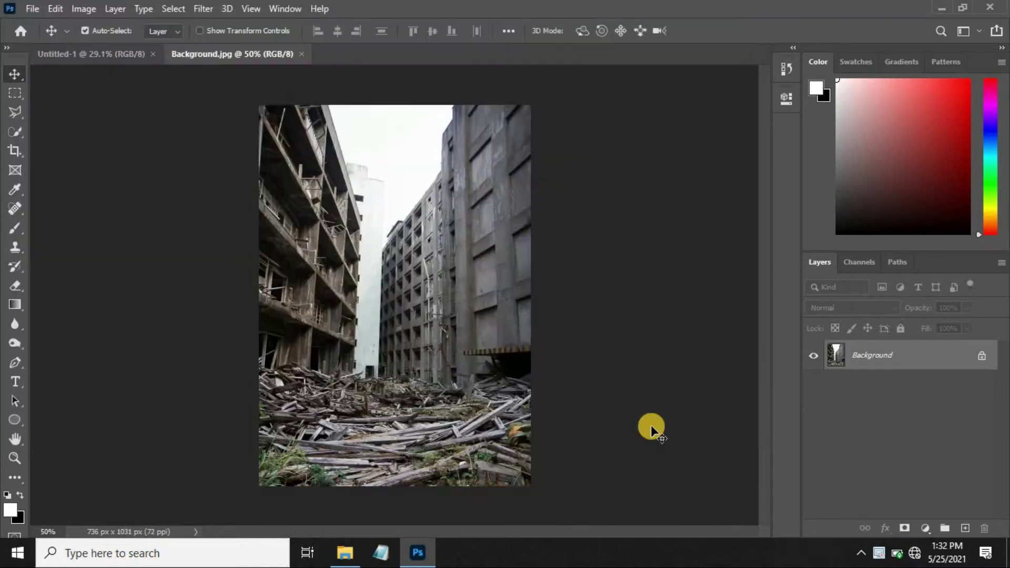
mouse_move(419, 273)
left_mouse_down()
mouse_move(75, 50)
mouse_move(314, 197)
mouse_move(430, 314)
mouse_move(419, 301)
left_mouse_up()
- Scale the street photo to about 112% so it fills the whole canvas
key("ctrl+t")
key("ctrl+minus")
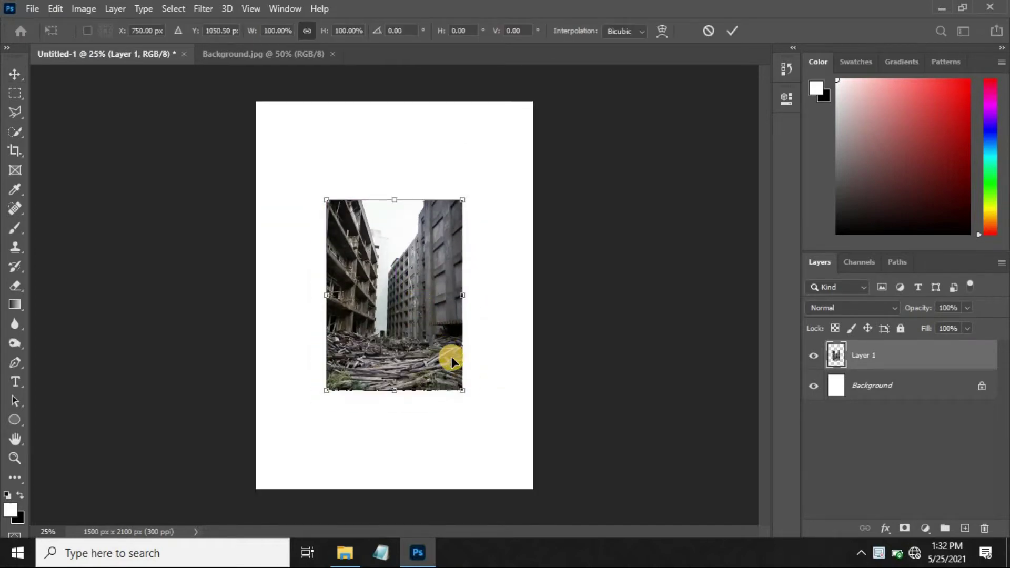
left_click_drag(459, 390, 548, 489)
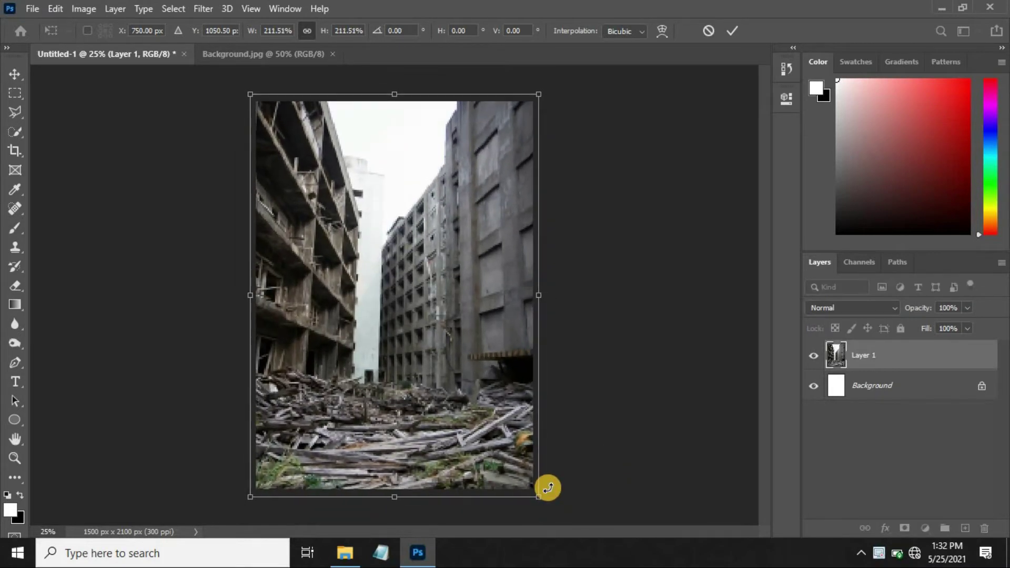
key("Return")
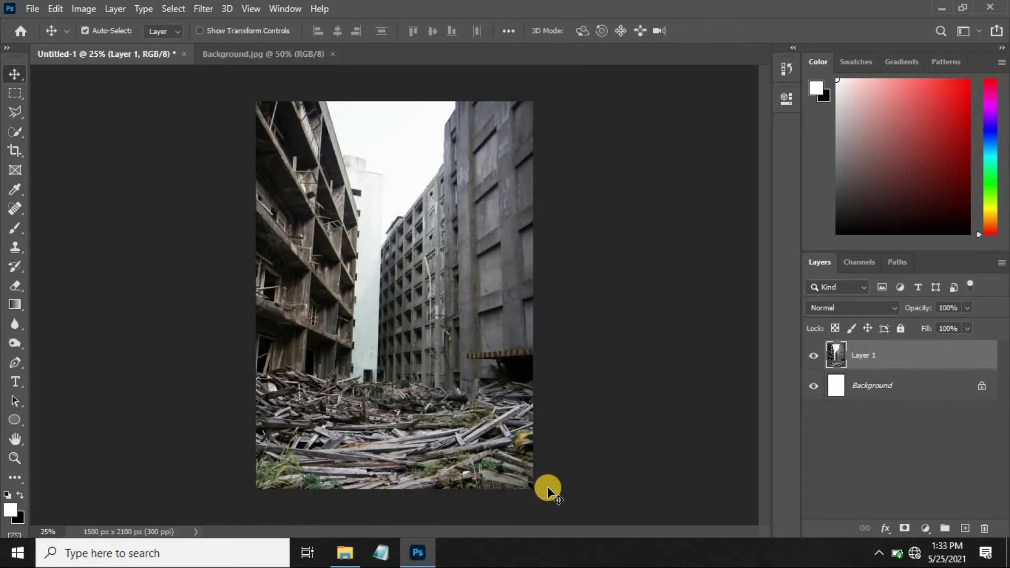
key("ctrl+t")
key("ctrl+minus")
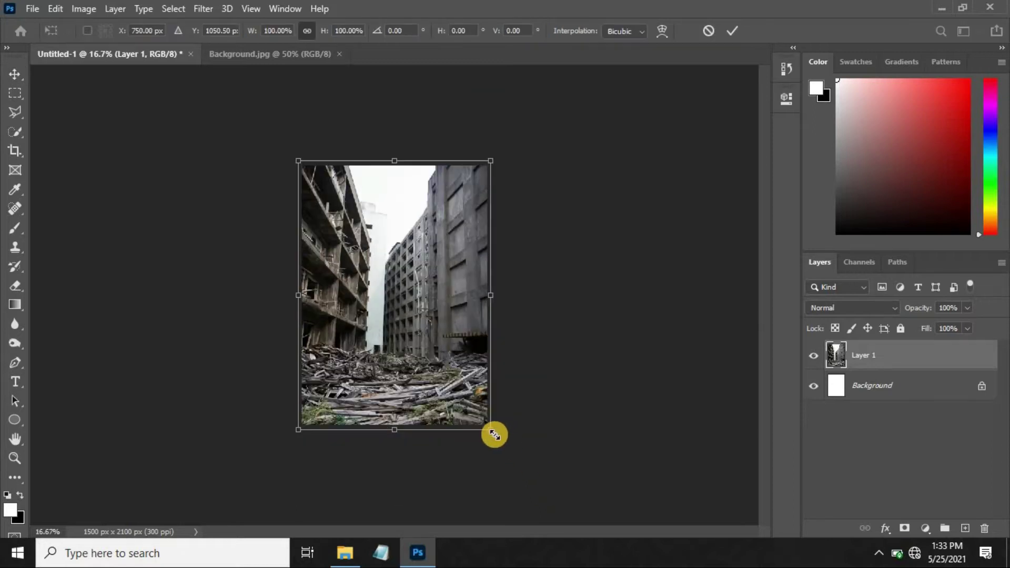
left_click_drag(489, 432, 493, 436)
left_click_drag(529, 140, 521, 128)
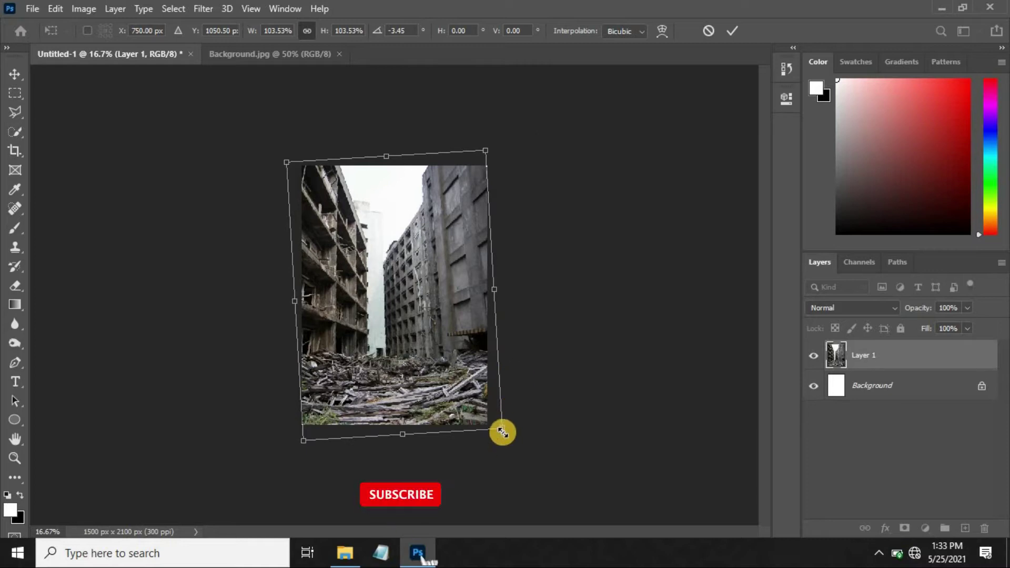
left_click_drag(502, 432, 522, 443)
left_click_drag(507, 126, 505, 125)
key("Escape")
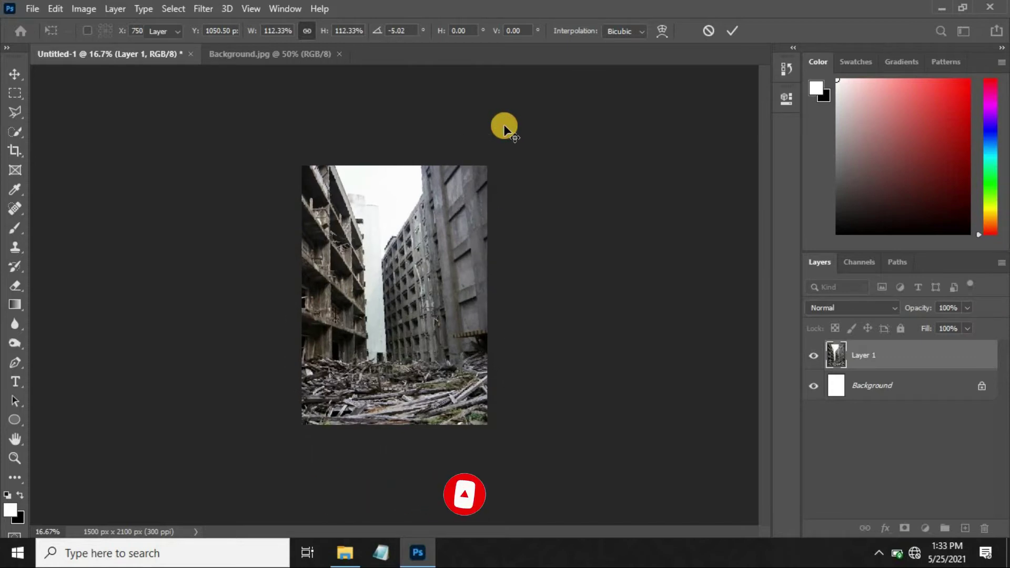
key("ctrl+0")
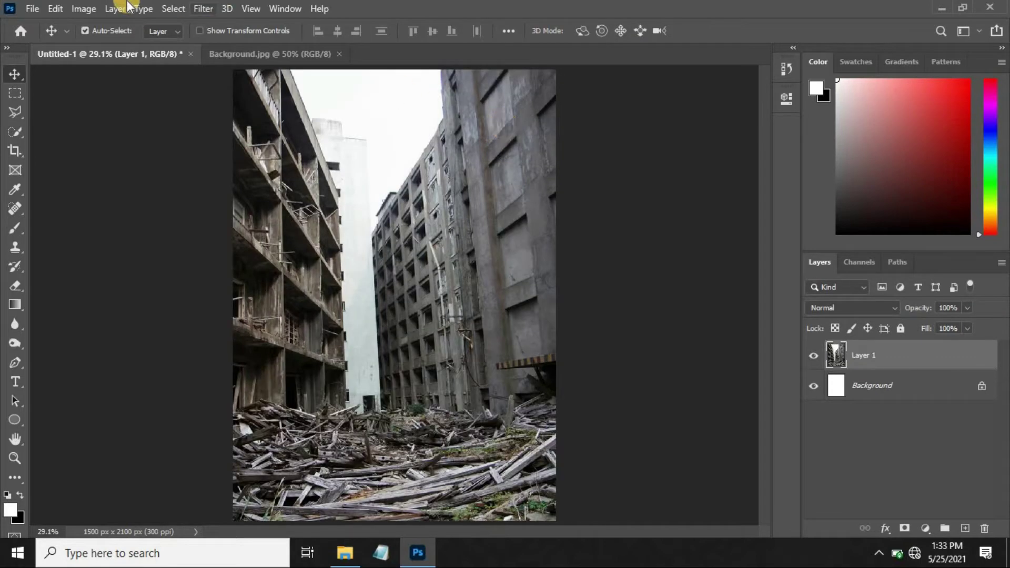
- Apply Levels to the street photo with input black 20 and midtones 0.87
left_click(73, 9)
mouse_move(107, 46)
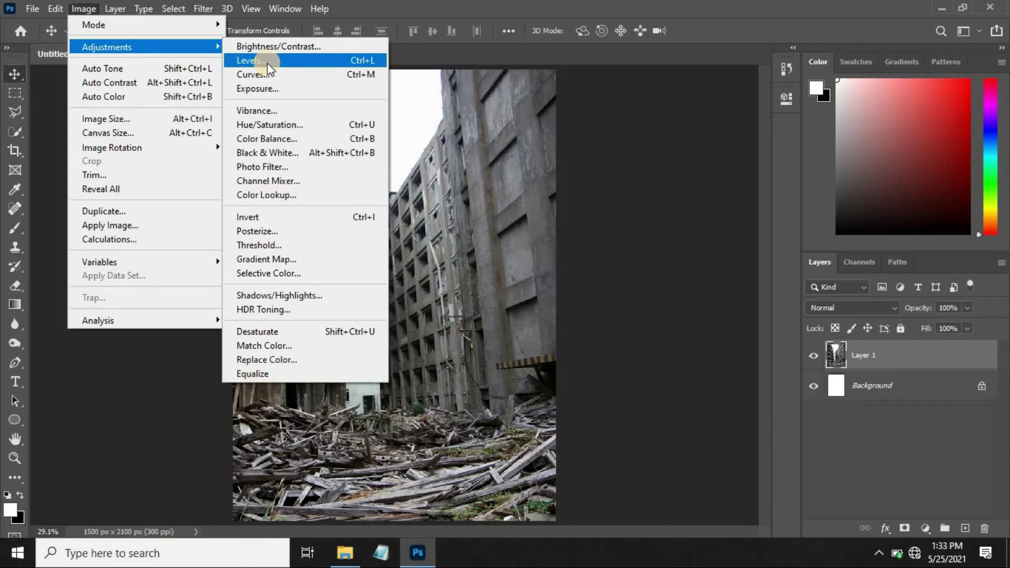
left_click(269, 61)
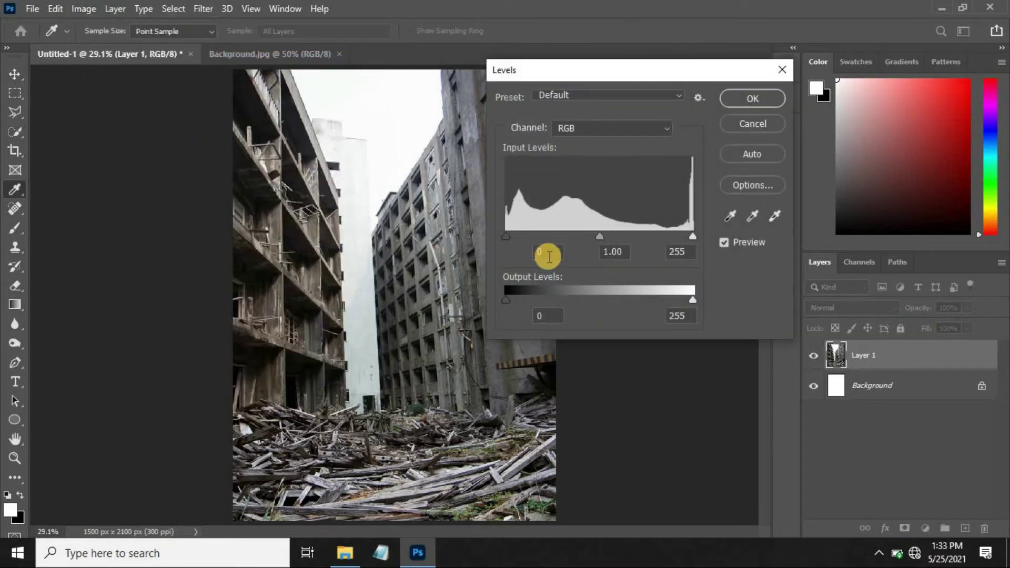
type("20")
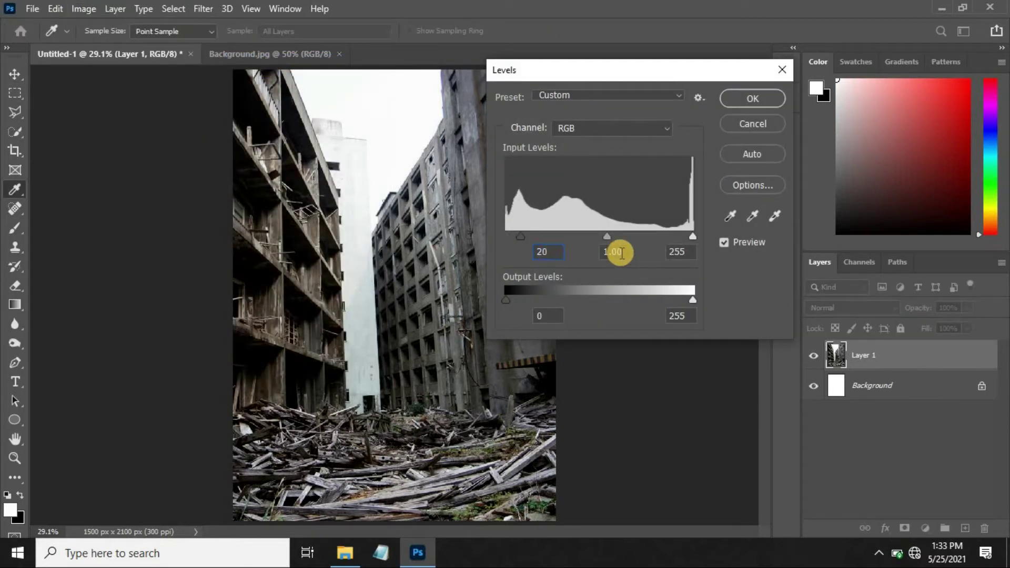
left_click_drag(624, 252, 596, 255)
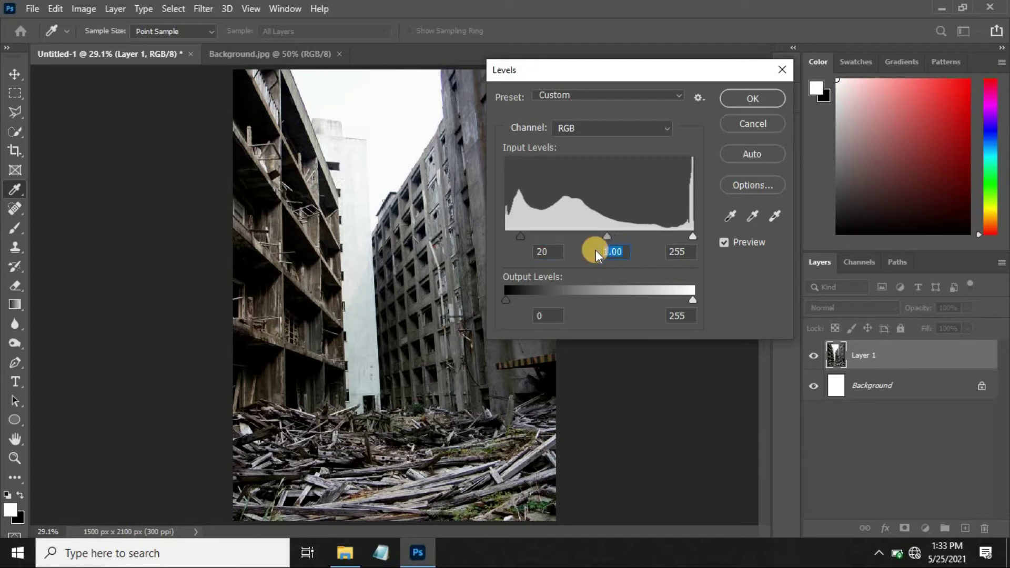
type("0.87")
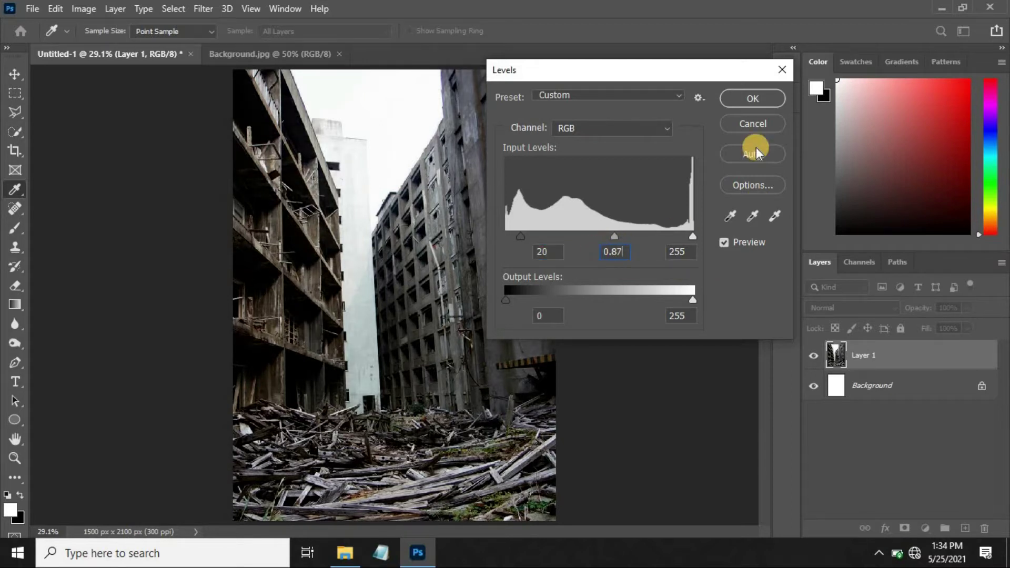
left_click(749, 105)
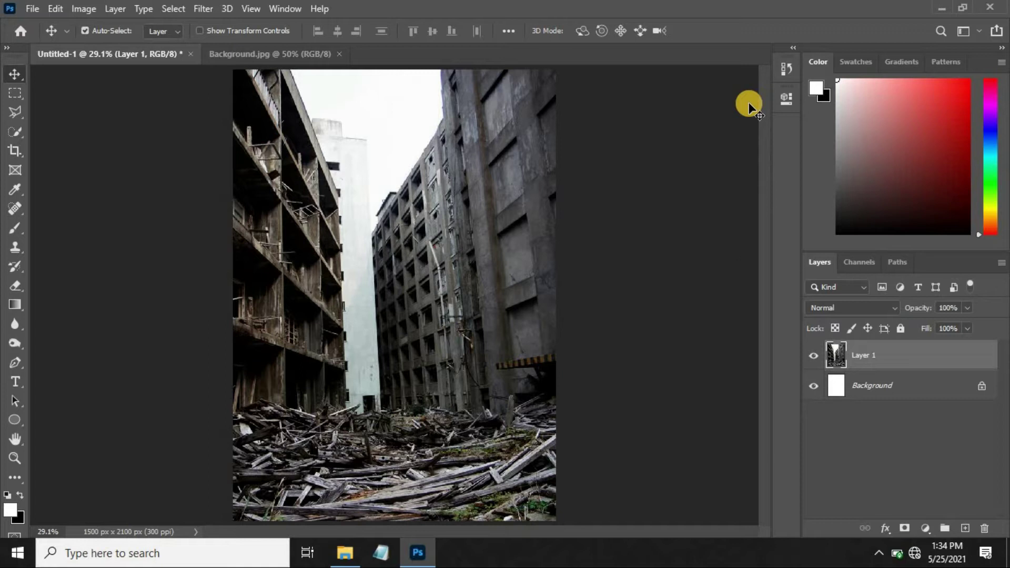
- Close Background.jpg and place the clouds image, rotated 90° clockwise and scaled to fill the canvas
left_click(339, 54)
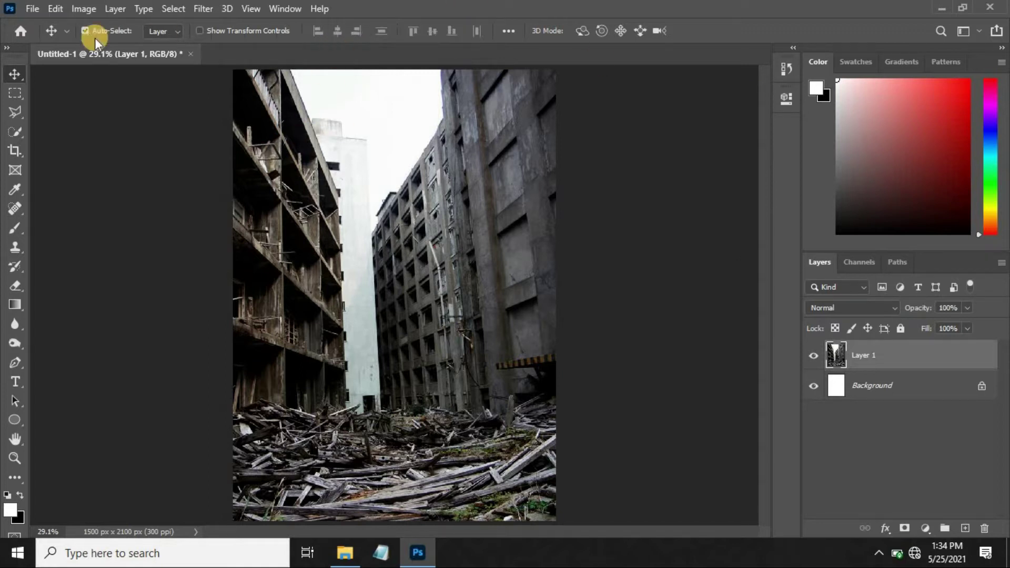
left_click(33, 8)
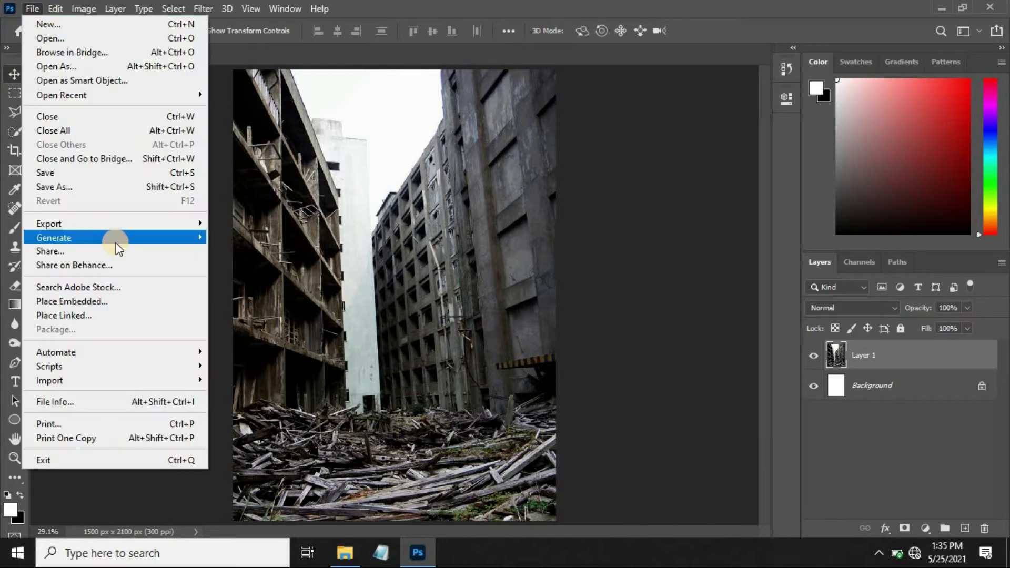
left_click(93, 304)
left_click(347, 127)
left_click(632, 400)
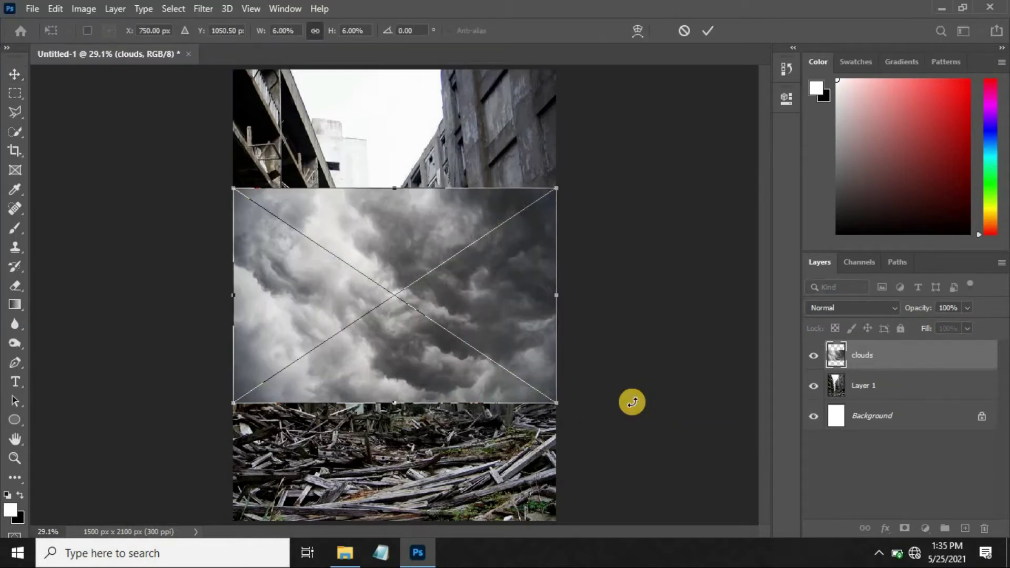
right_click(473, 277)
left_click(543, 402)
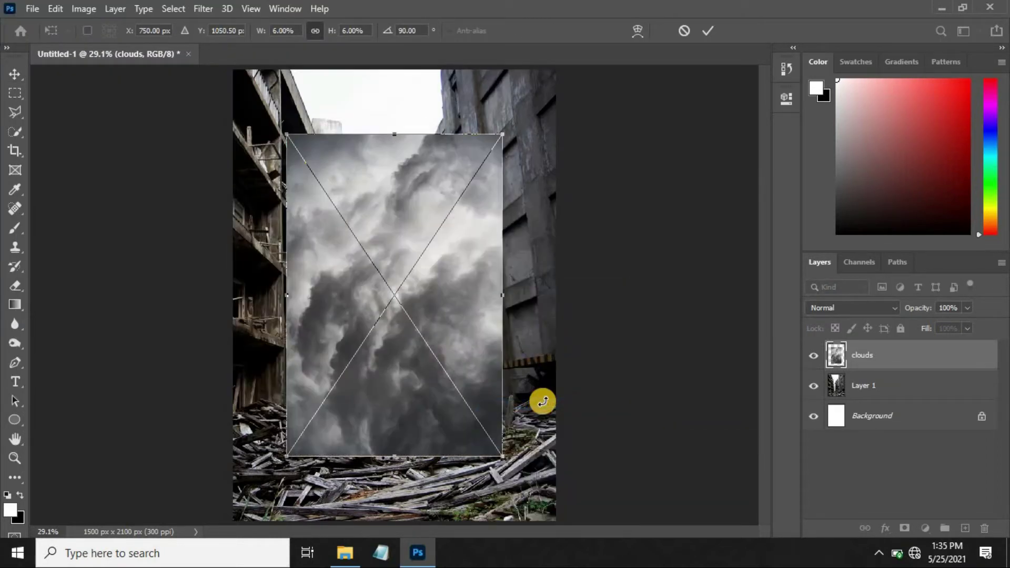
key("ctrl+minus")
mouse_move(487, 434)
left_mouse_down()
mouse_move(540, 475)
mouse_move(548, 500)
left_mouse_up()
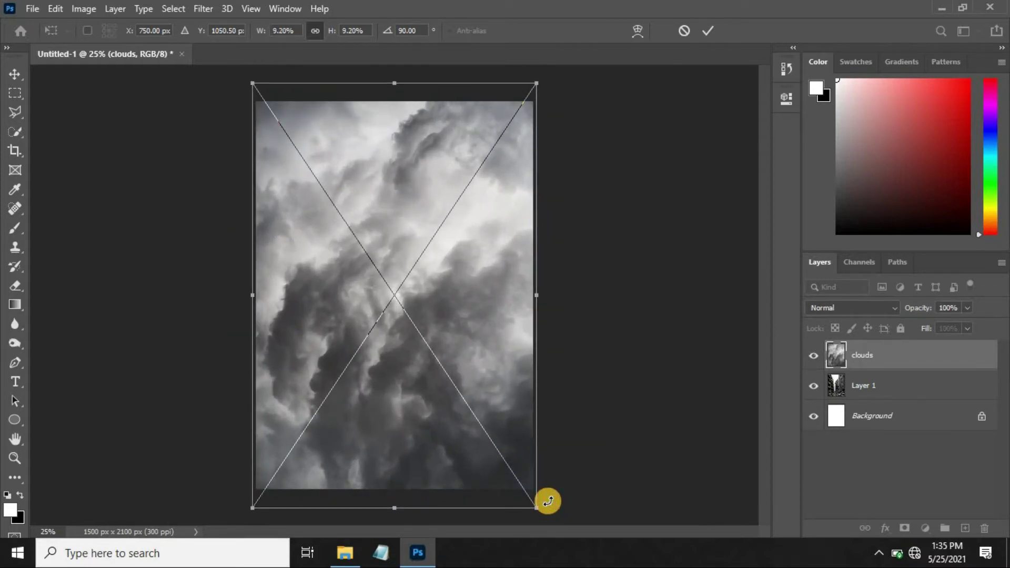
key("Return")
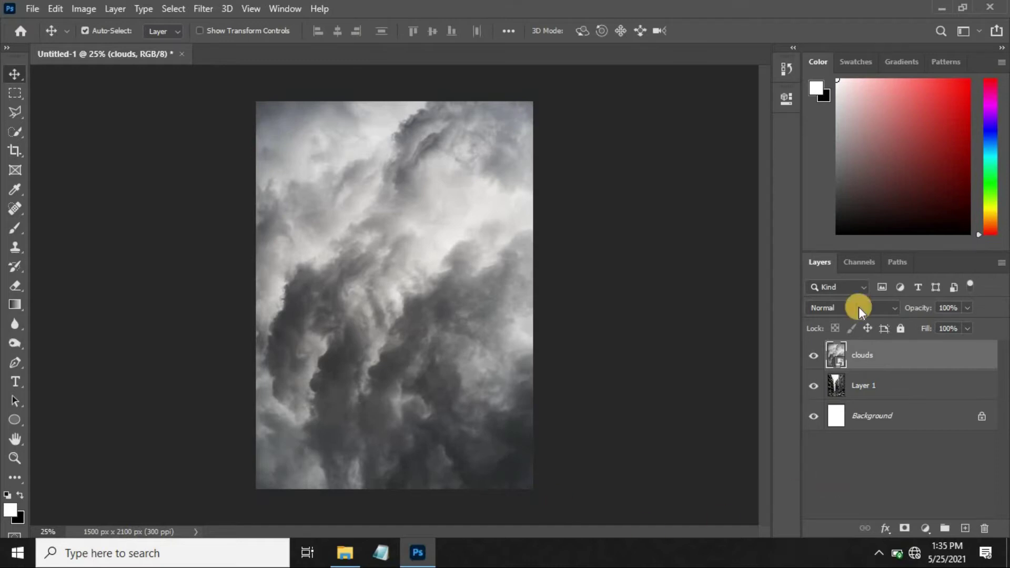
- Set the clouds layer to Screen blend mode with 80% opacity and 77% fill
left_click(859, 307)
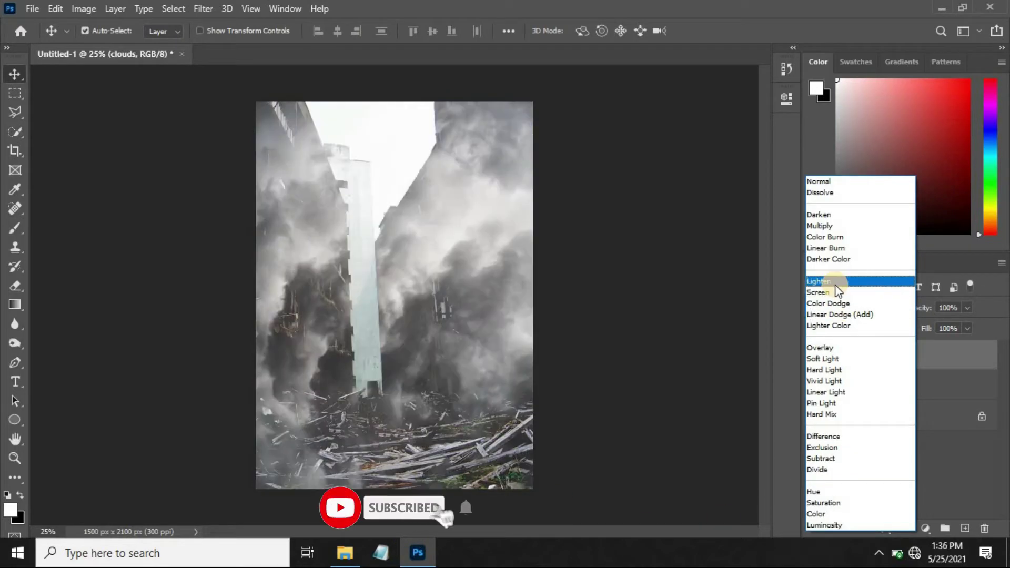
left_click(836, 291)
left_click(967, 307)
left_click(957, 307)
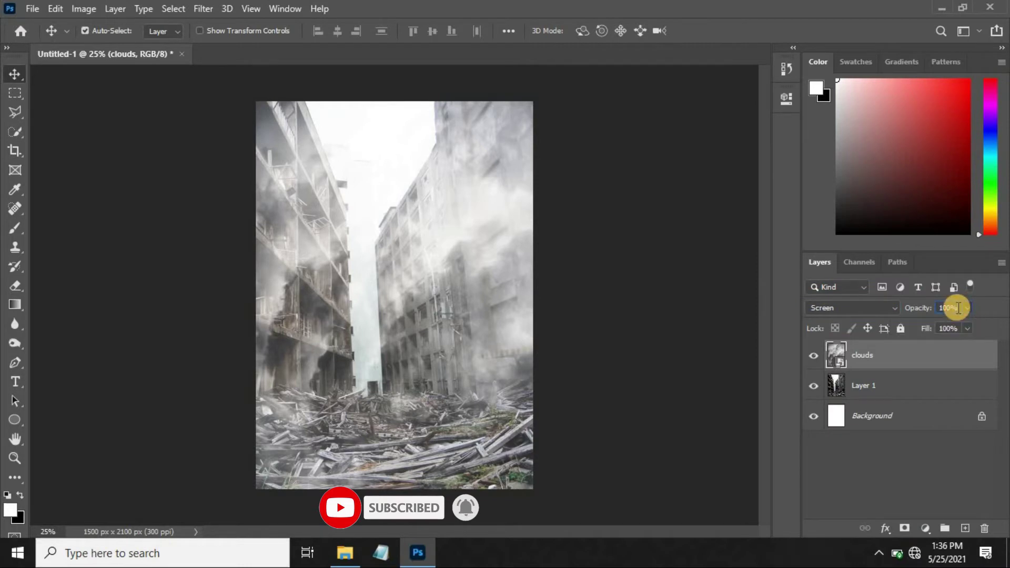
type("50")
left_click_drag(957, 328, 939, 329)
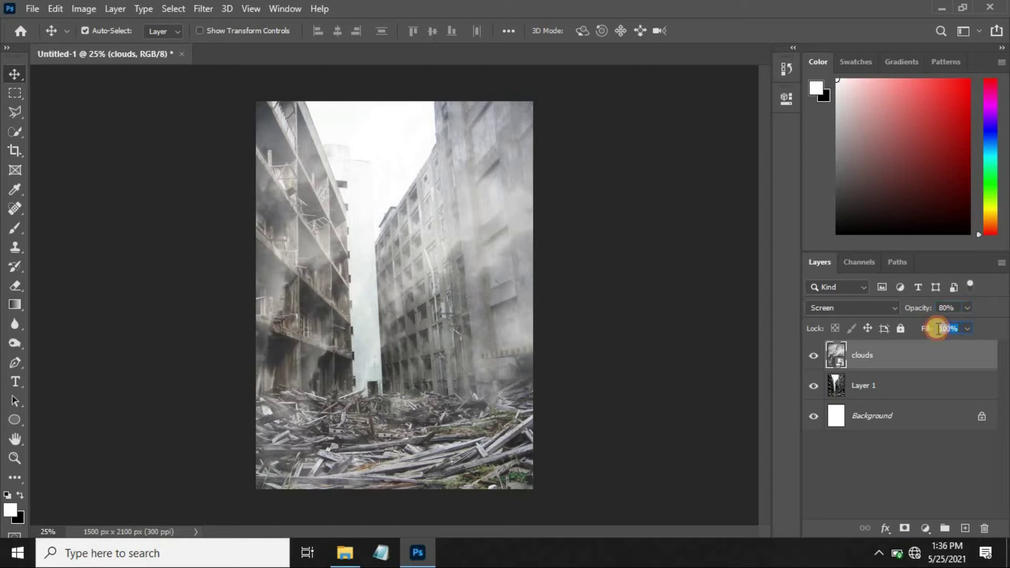
type("77")
key("Return")
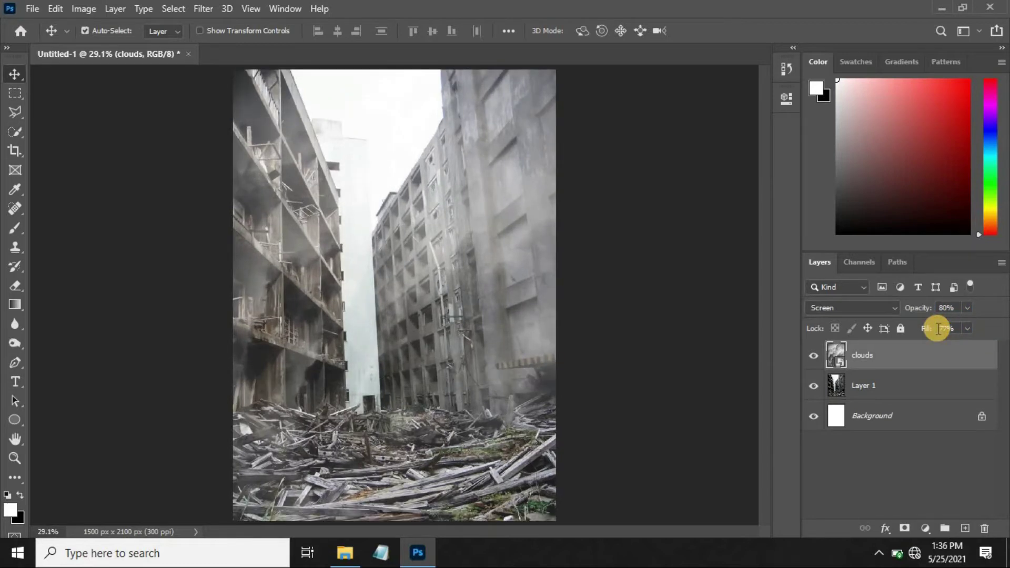
left_click(27, 10)
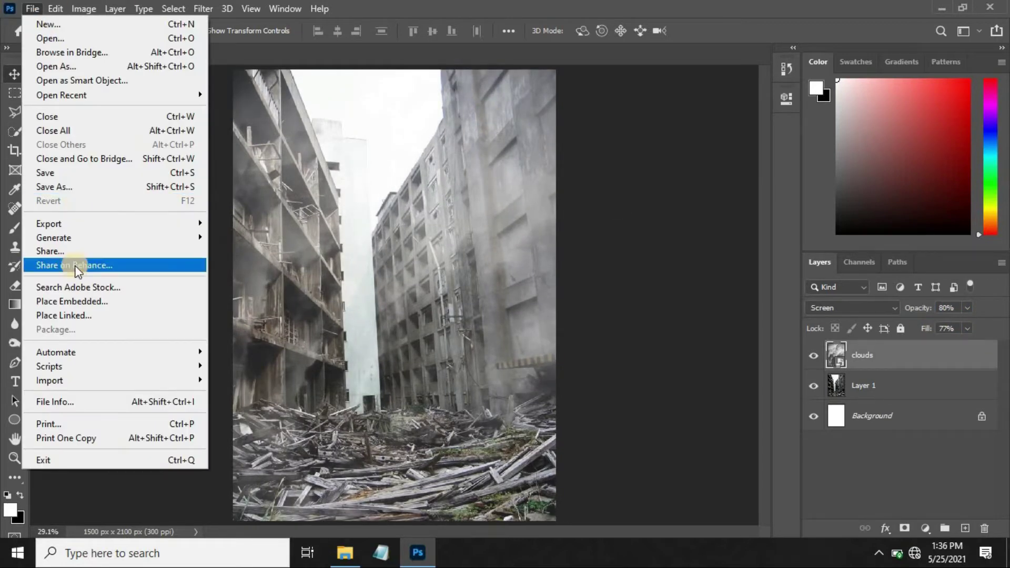
- Place the Soldier image, enlarge it to about 113% and move him down into the street
left_click(77, 302)
left_click(613, 121)
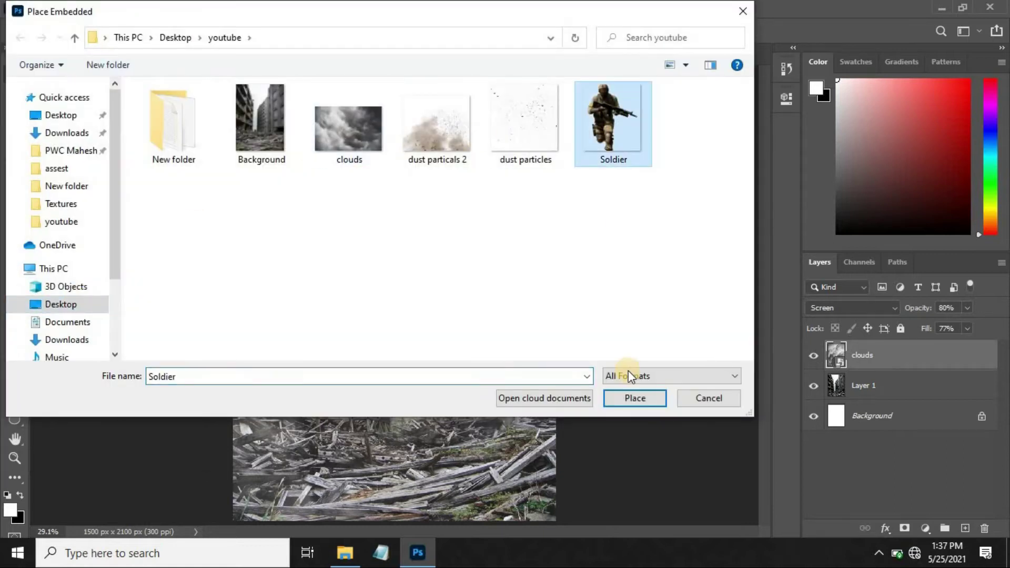
left_click(634, 399)
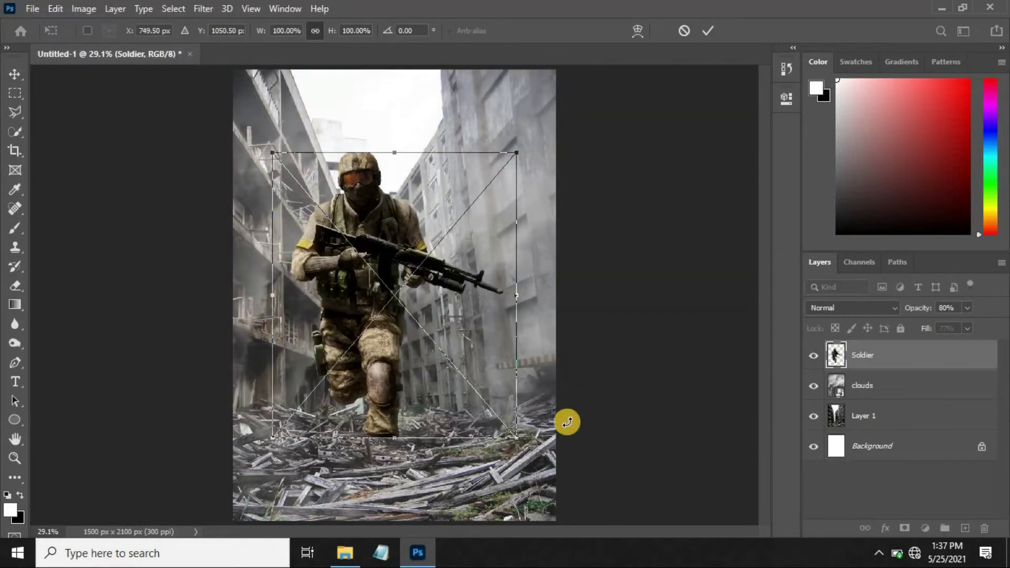
left_click_drag(516, 439, 523, 446)
left_click_drag(370, 403, 534, 523)
mouse_move(368, 384)
left_mouse_down()
mouse_move(364, 419)
mouse_move(362, 411)
left_mouse_up()
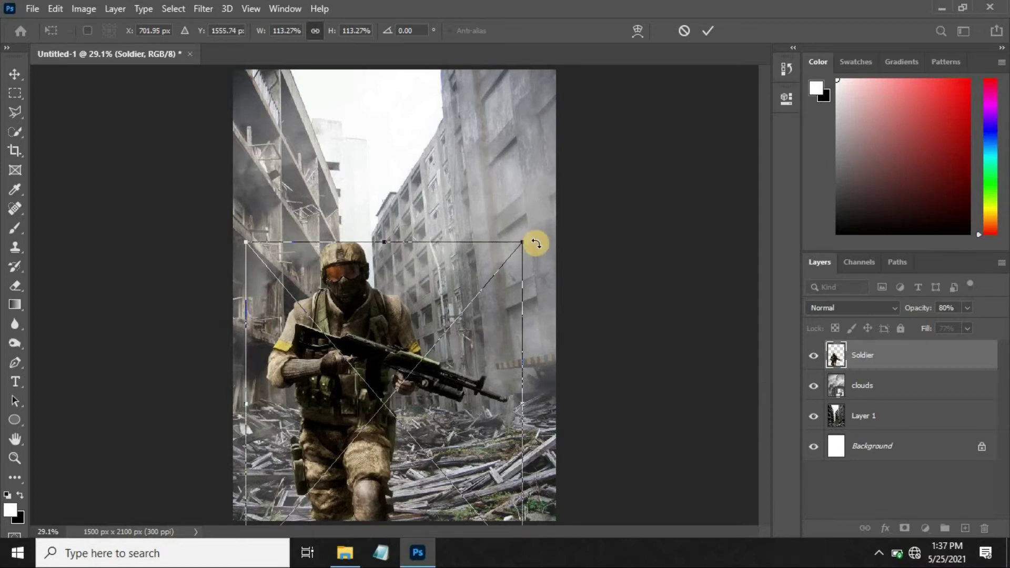
key("Up")
key("Up")
key("Up")
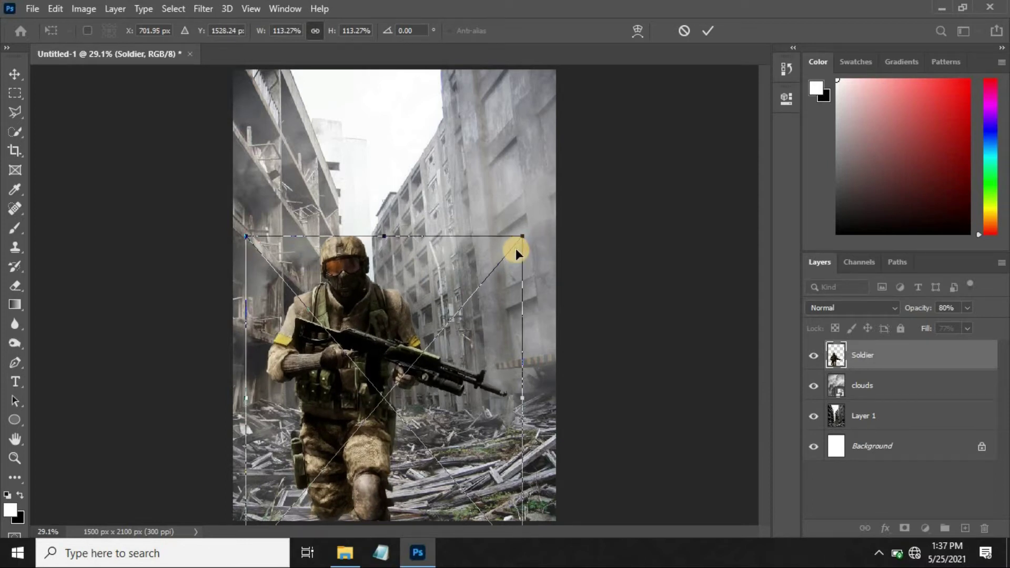
key("Return")
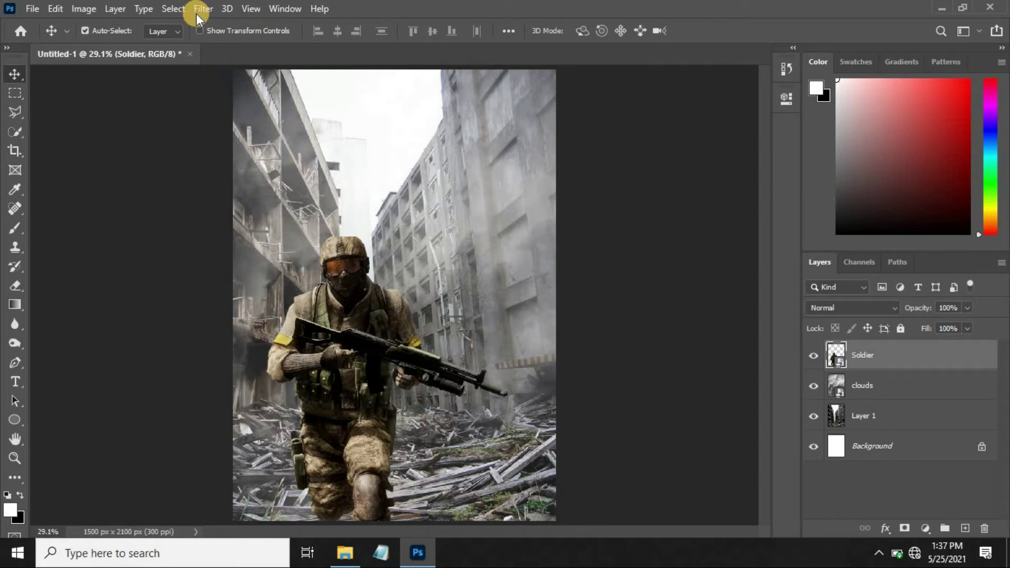
left_click(194, 10)
- In Camera Raw, set the soldier's Exposure -0.90, Contrast +18, Highlights +30, Shadows +11, Clarity +25
left_click(230, 96)
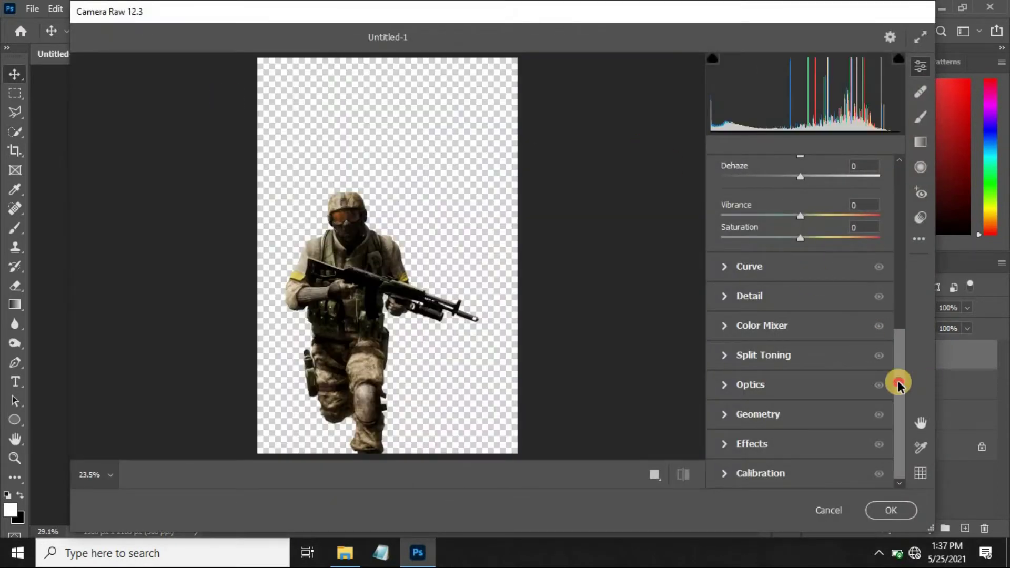
mouse_move(897, 384)
left_mouse_down()
mouse_move(896, 240)
mouse_move(898, 248)
left_mouse_up()
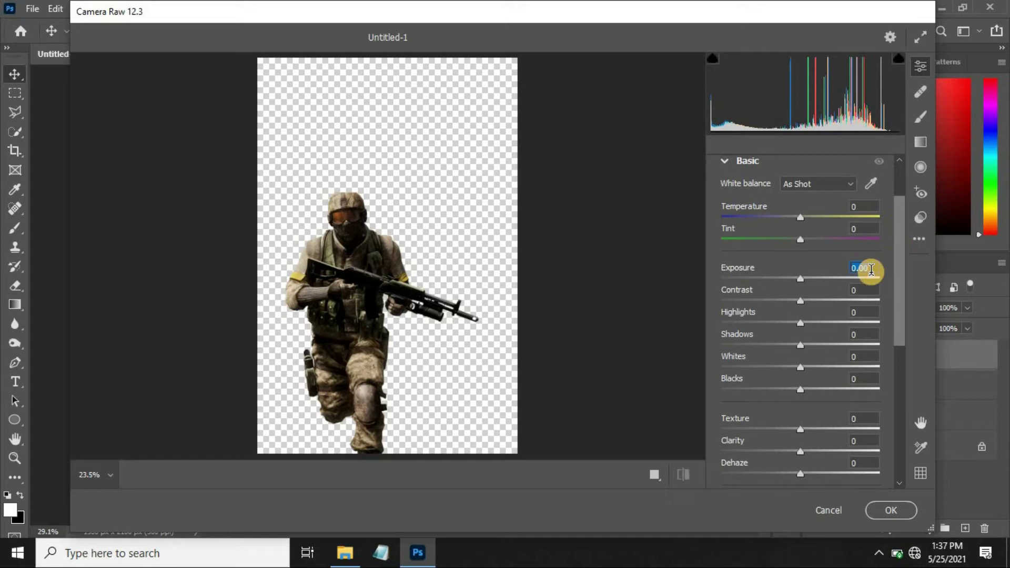
type(".9")
key("Return")
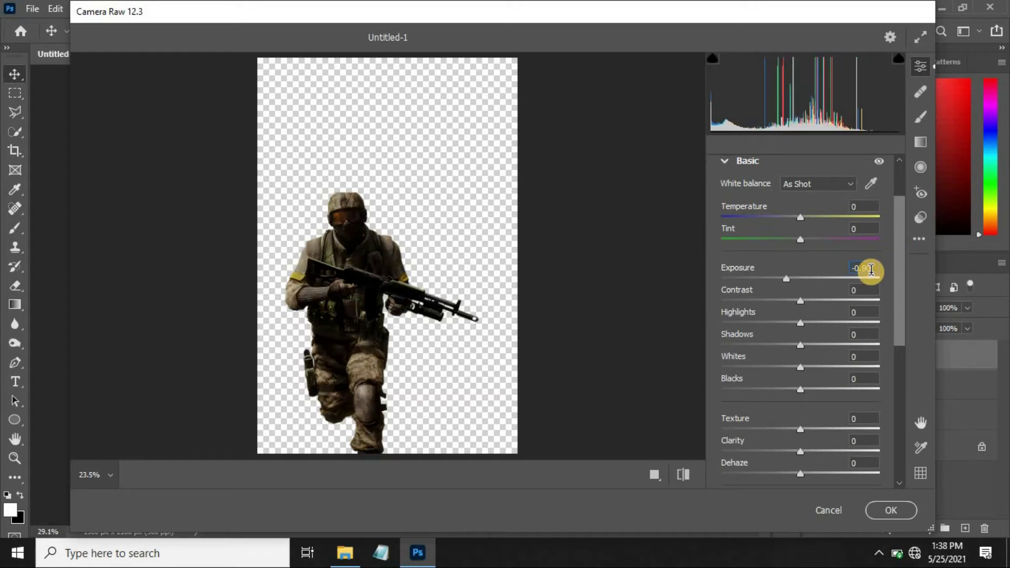
type("8")
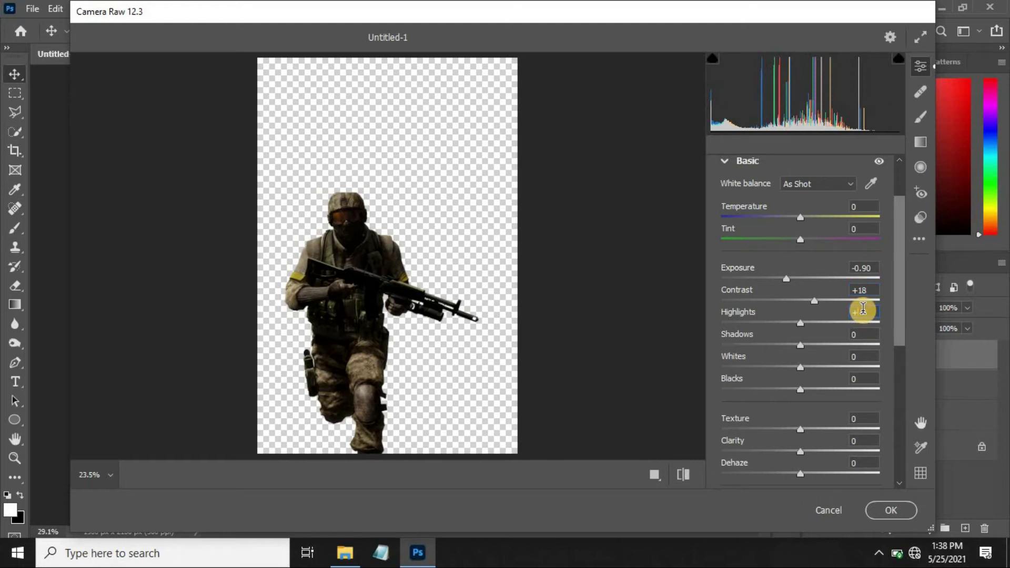
type("0")
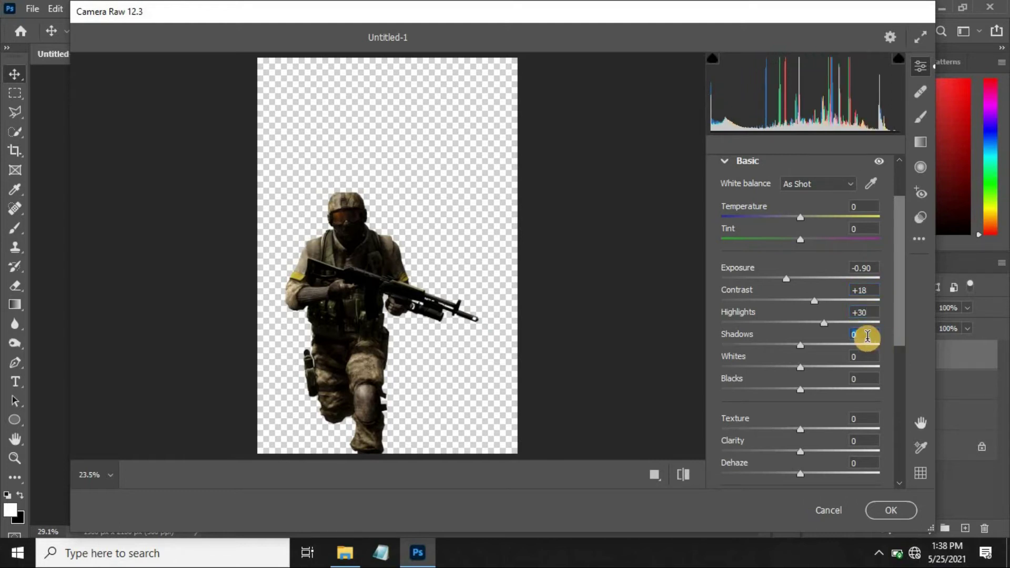
type("11")
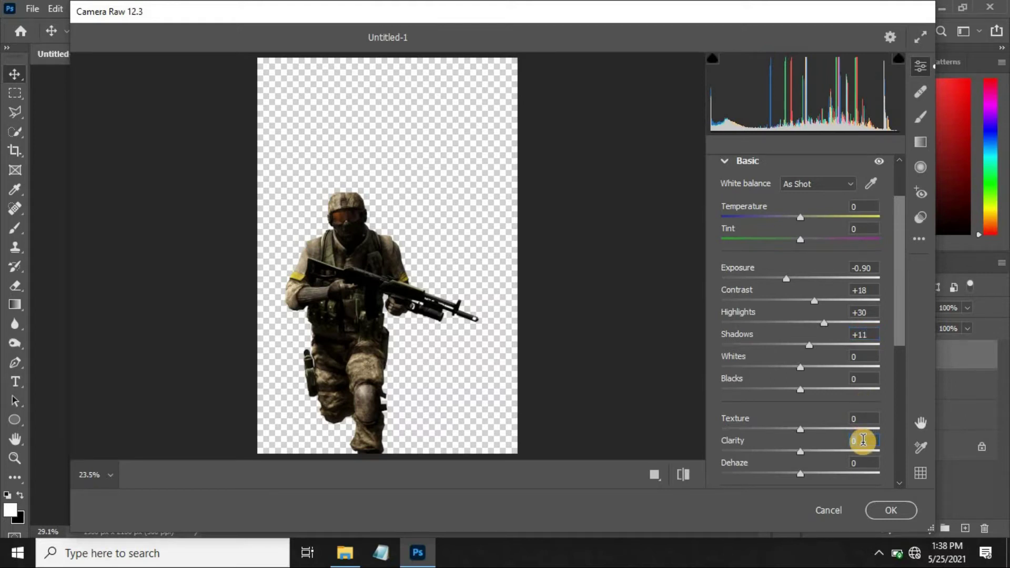
type("25")
- Set Dehaze to -35 and Vibrance to +27 for the soldier in Camera Raw
left_click(861, 464)
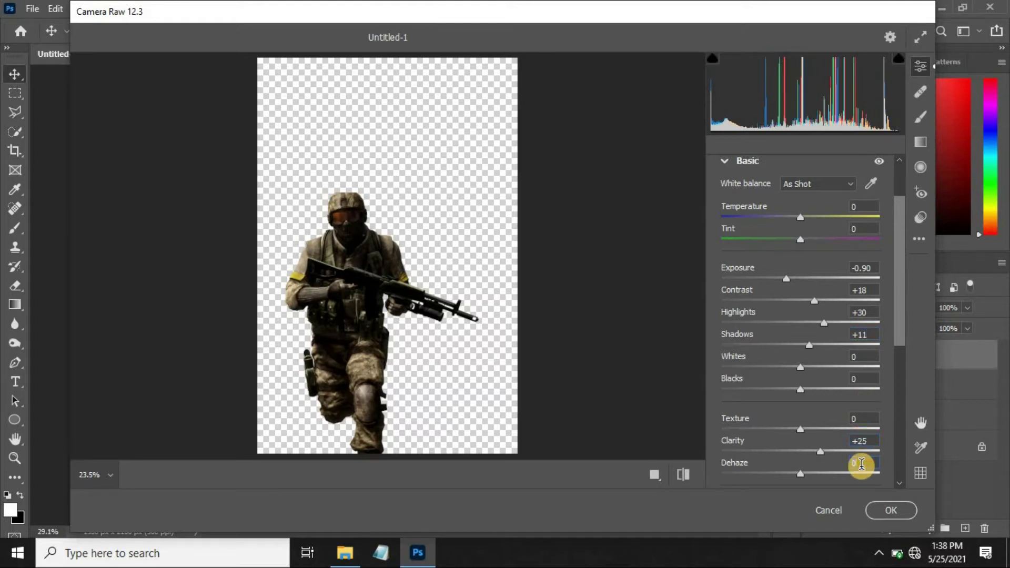
type("5")
left_click_drag(895, 343, 900, 400)
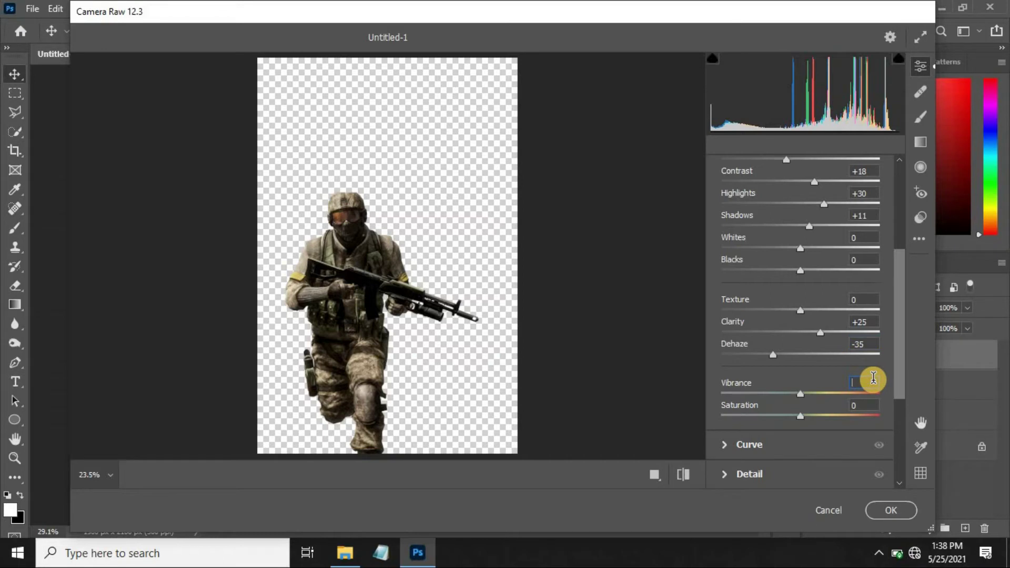
type("+27")
left_click(865, 408)
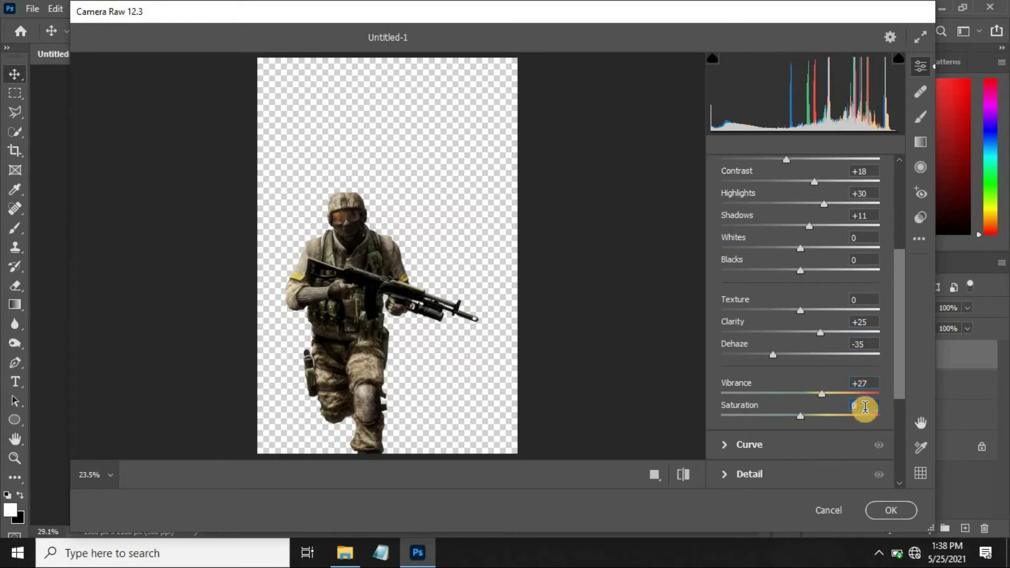
type("-28")
- Apply the Camera Raw grade and rasterize the Soldier and clouds layers
left_click(892, 509)
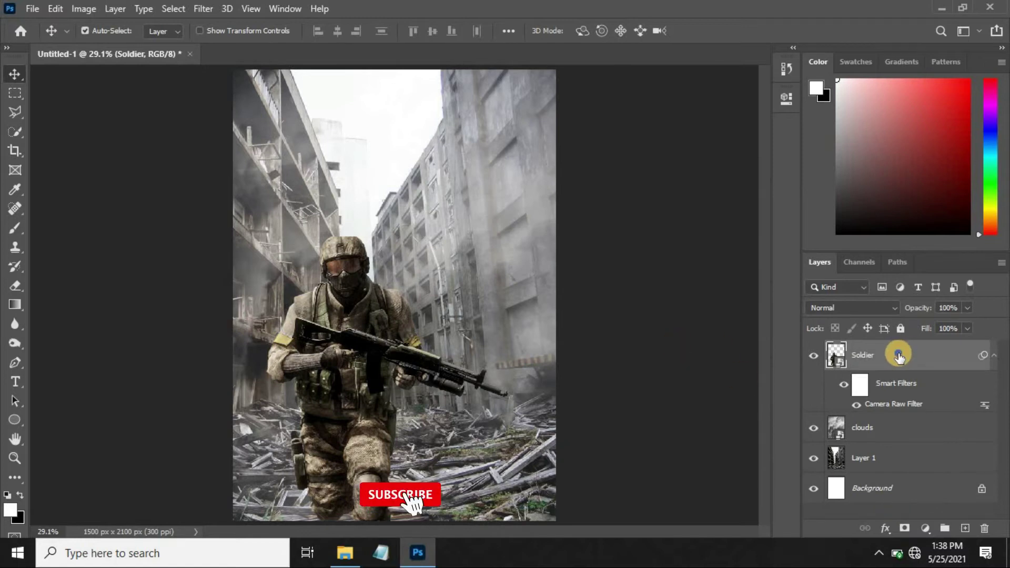
right_click(896, 353)
left_click(775, 275)
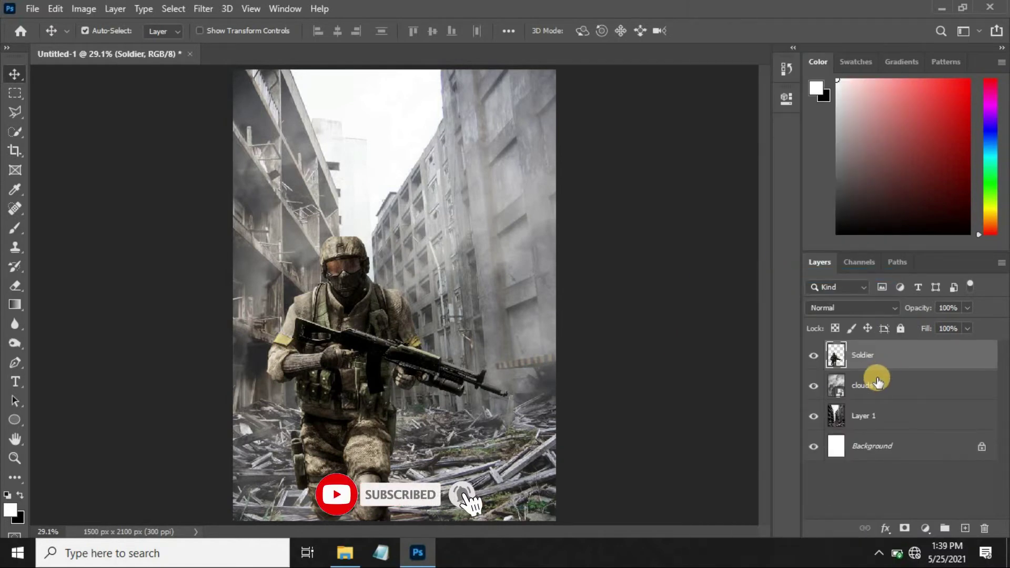
left_click(875, 383)
right_click(875, 383)
left_click(771, 277)
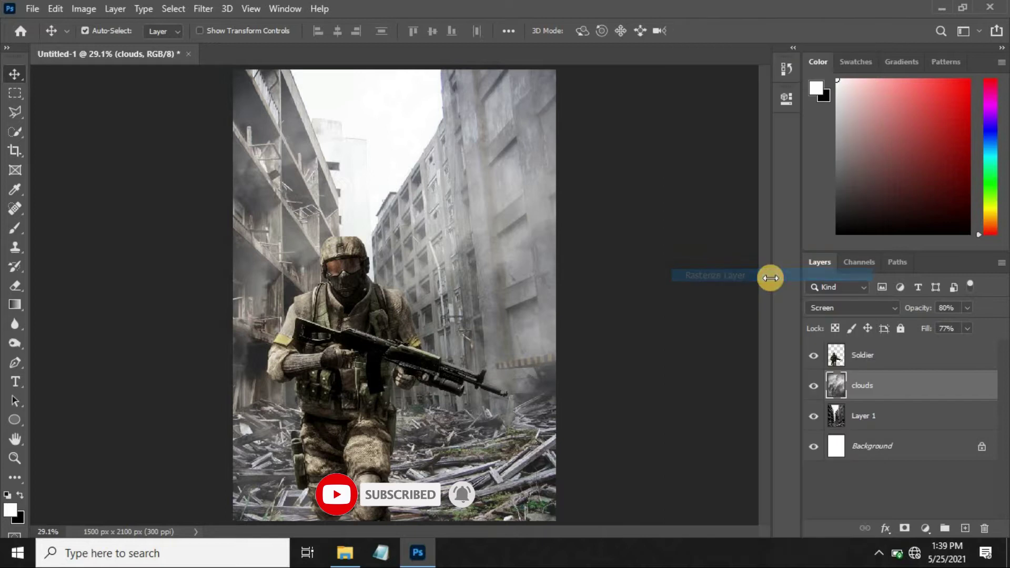
- Open dust particals 2.png and drag it into the soldier composite
left_click(32, 8)
left_click(42, 33)
left_click(430, 119)
left_click(619, 418)
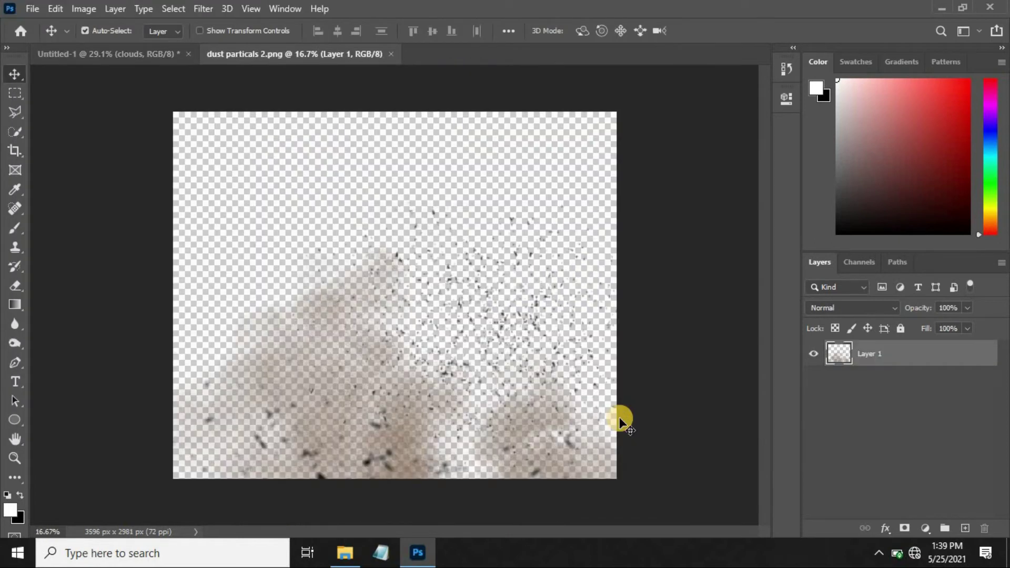
mouse_move(518, 428)
left_mouse_down()
mouse_move(301, 315)
mouse_move(144, 60)
left_mouse_up()
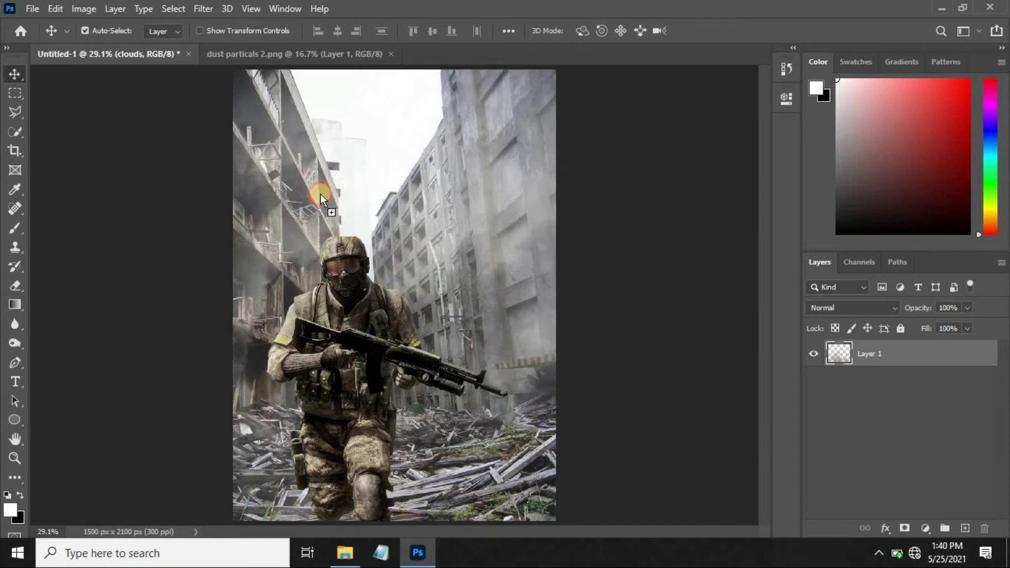
left_click_drag(145, 61, 321, 196)
- Rotate the dust 90° clockwise, scale it to about 58%, flip it horizontally over the right-hand buildings
key("ctrl+t")
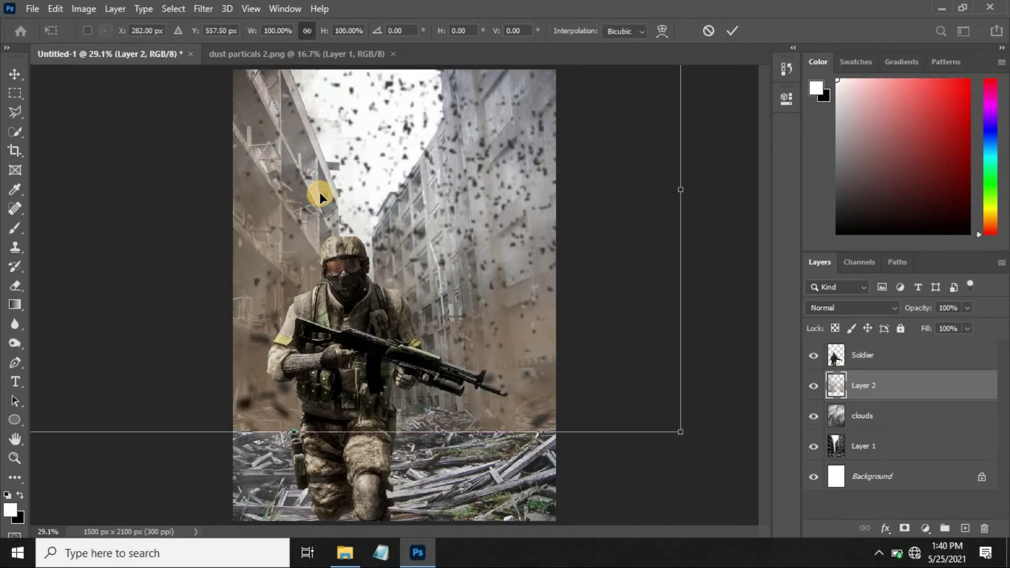
key("ctrl+minus")
key("ctrl+minus")
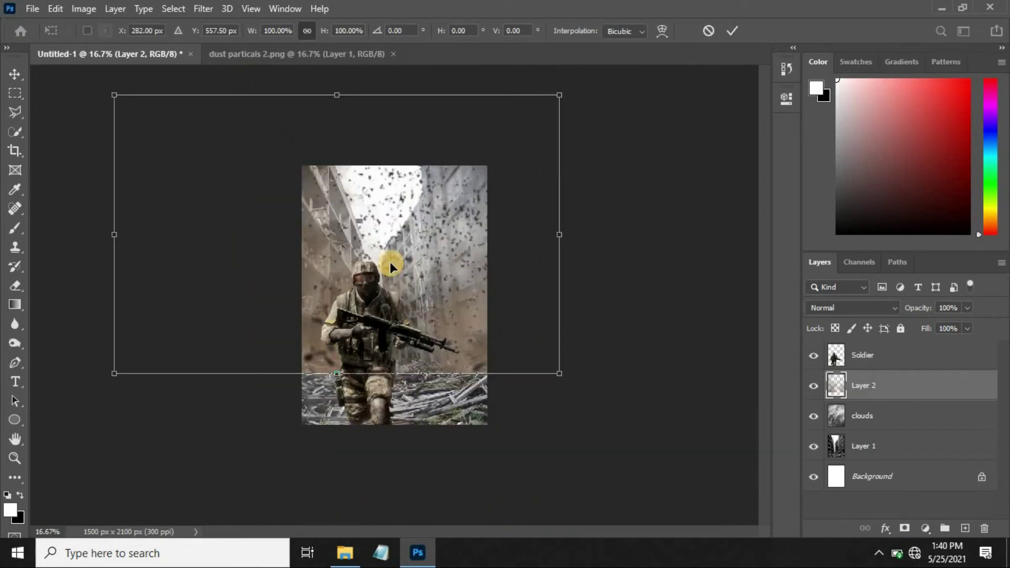
right_click(405, 243)
left_click(471, 459)
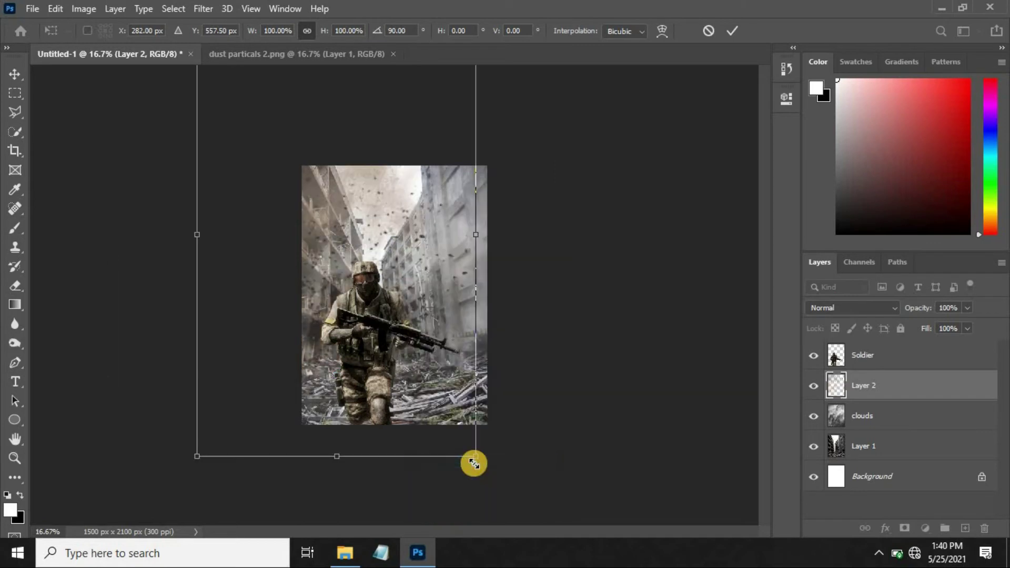
left_click_drag(373, 229, 414, 280)
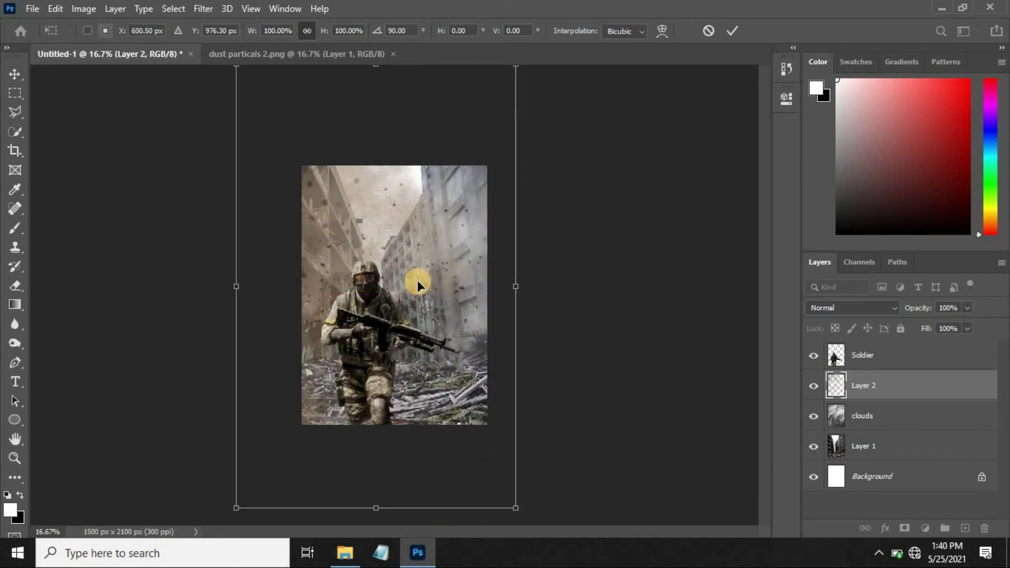
left_click_drag(515, 508, 455, 411)
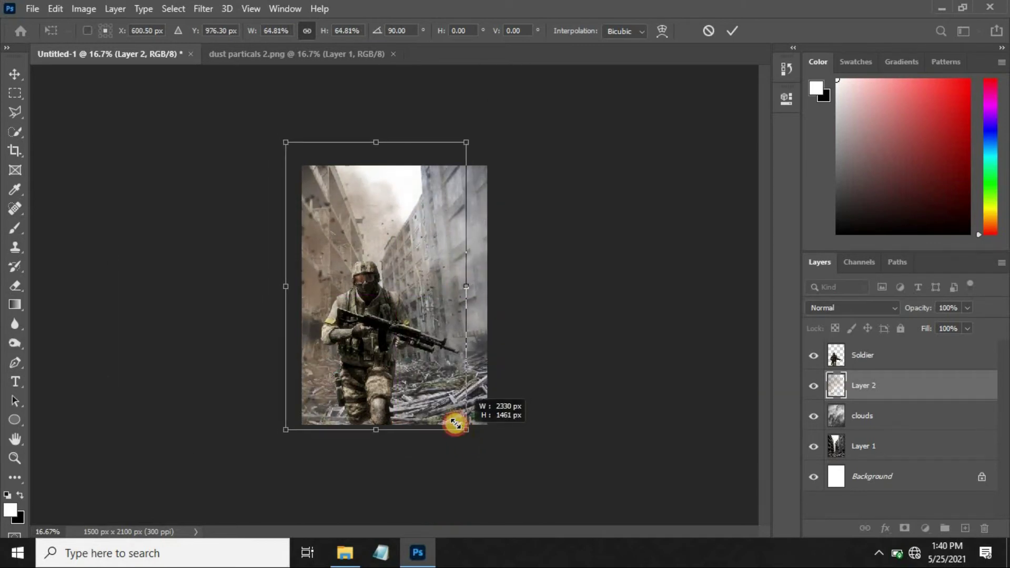
left_click_drag(409, 355, 412, 364)
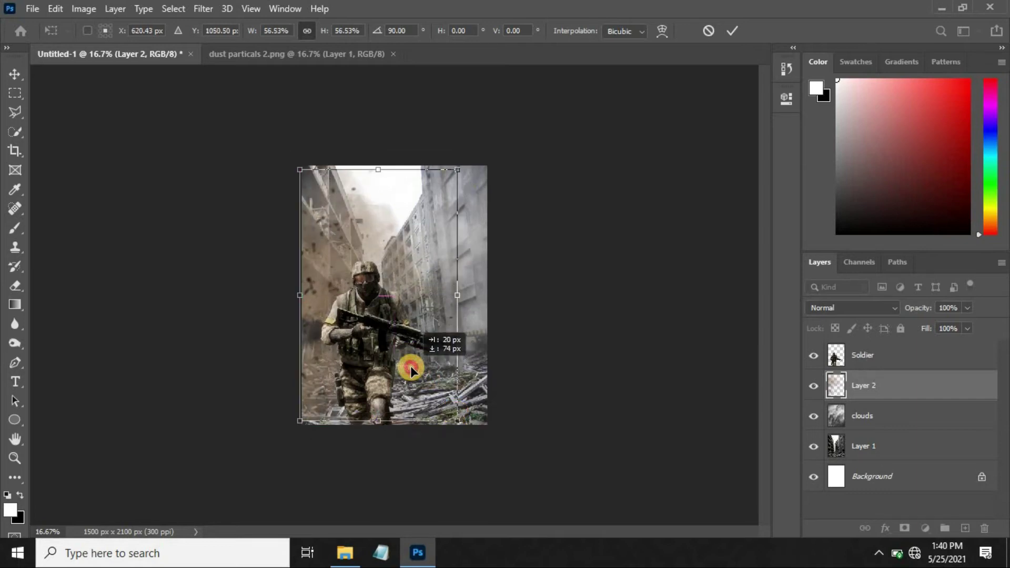
left_click_drag(457, 422, 460, 426)
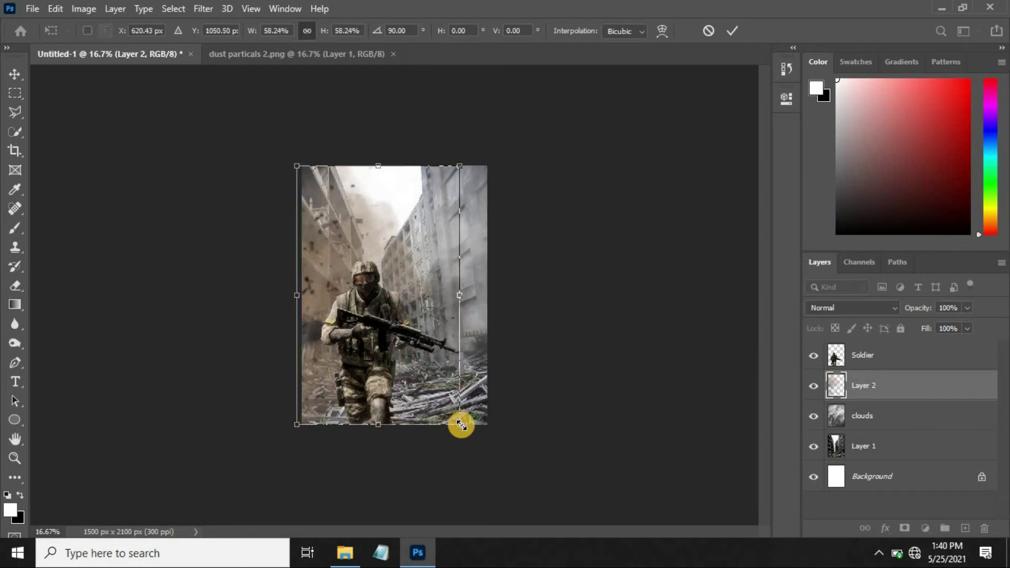
right_click(388, 349)
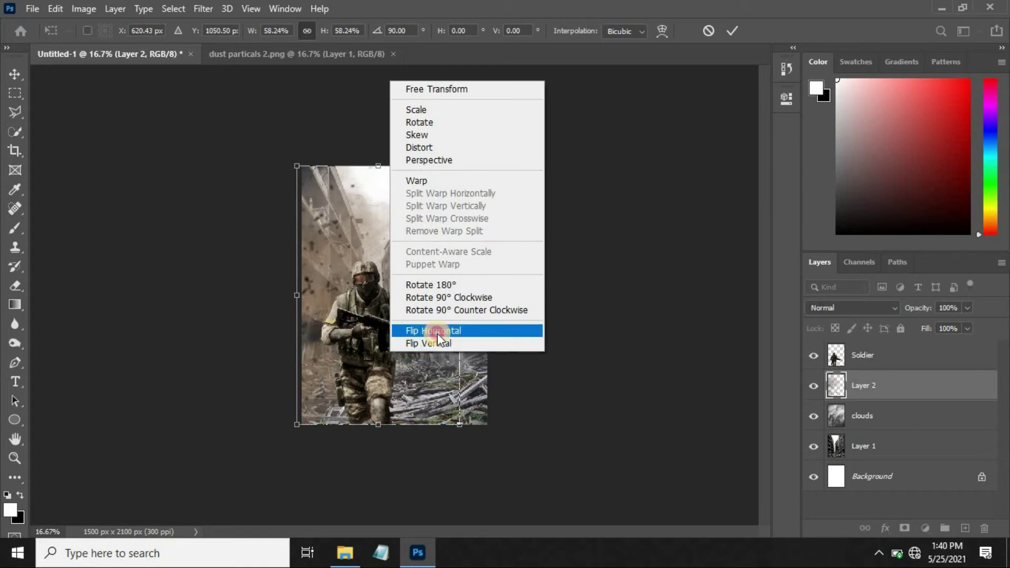
left_click(437, 333)
left_click_drag(427, 270, 453, 269)
key("Return")
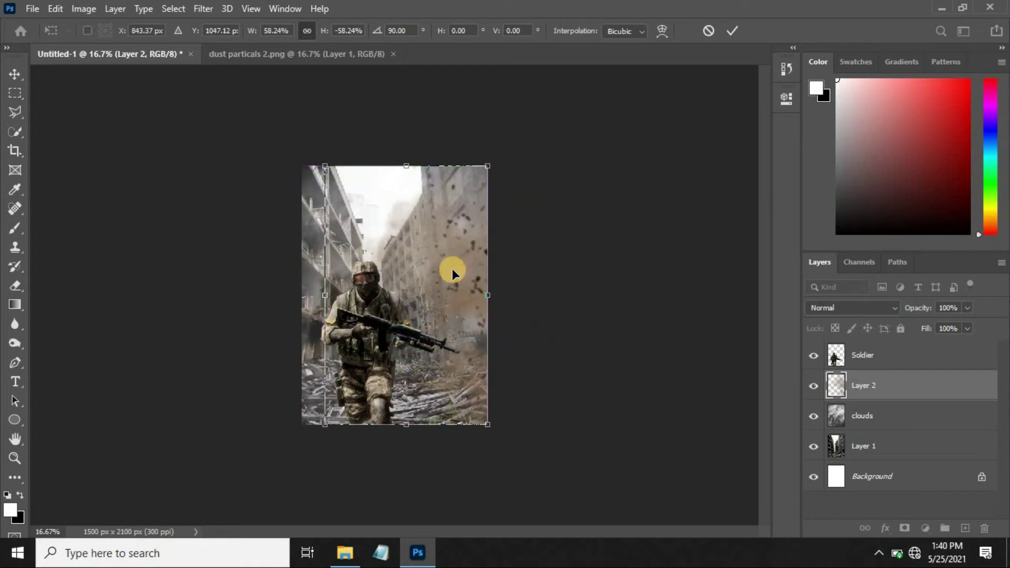
key("ctrl+0")
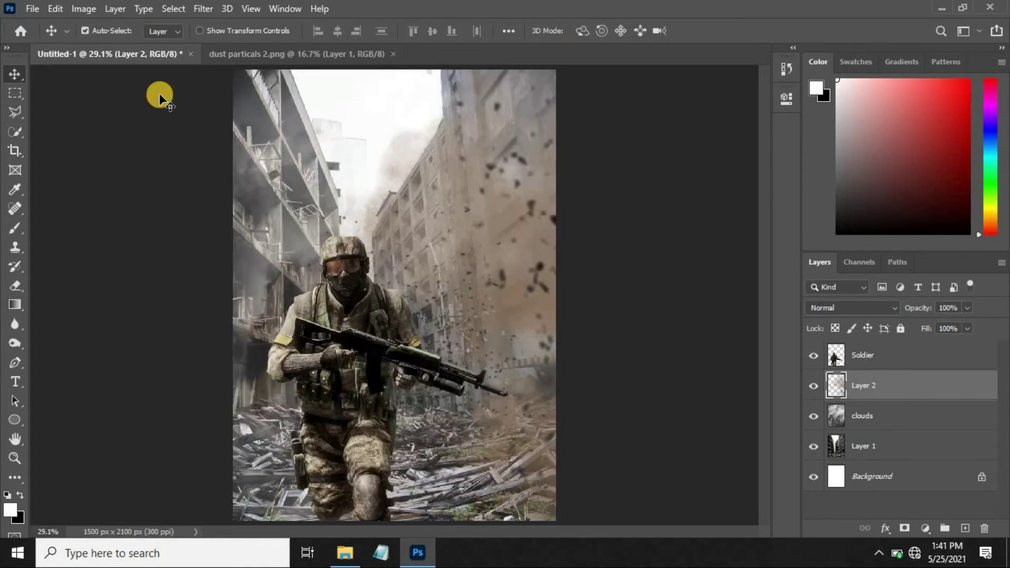
- Darken the dust layer with Brightness/Contrast at Brightness -90 and Contrast -30
left_click(85, 9)
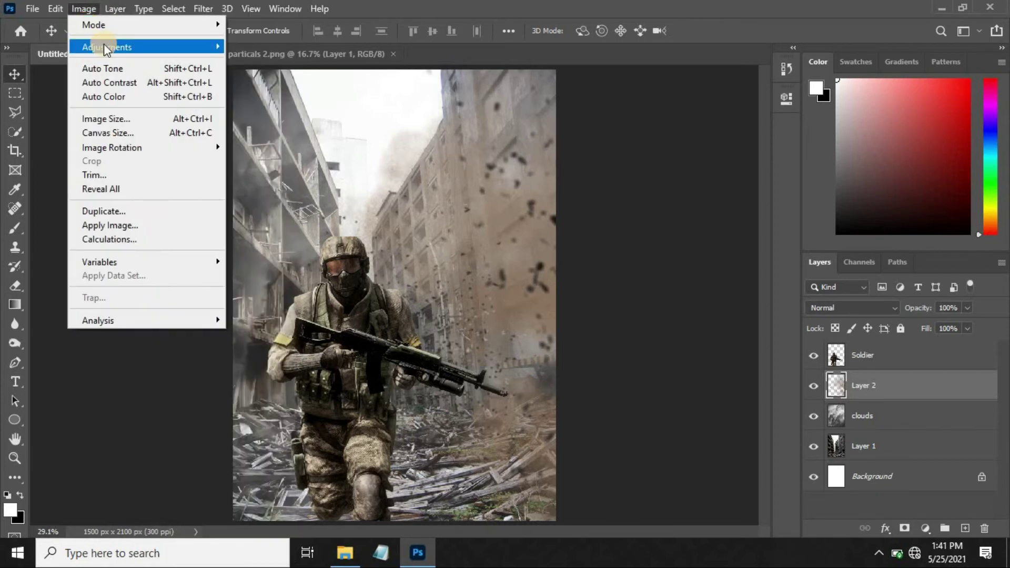
mouse_move(106, 46)
left_click(289, 46)
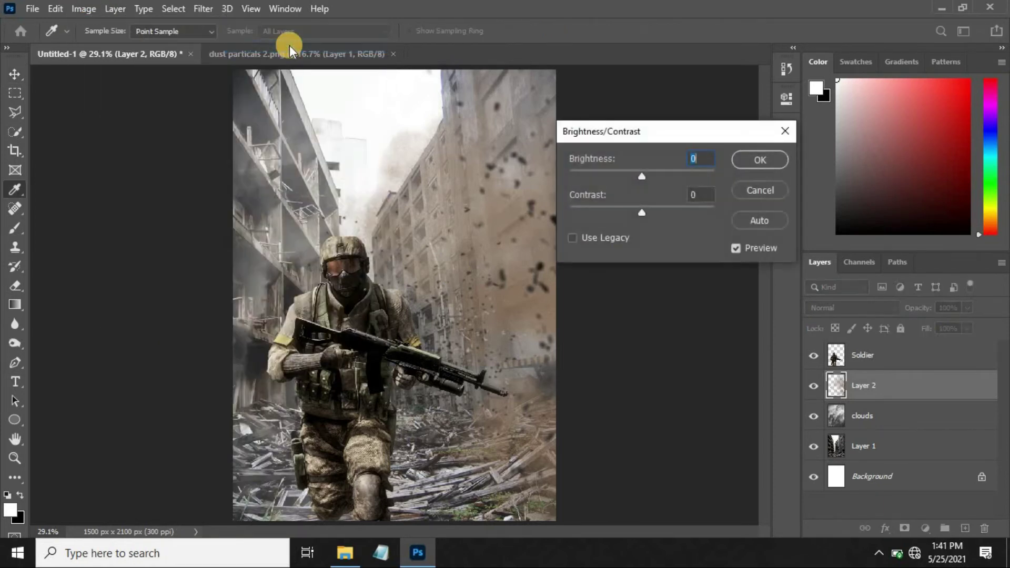
type("-90")
left_click(702, 202)
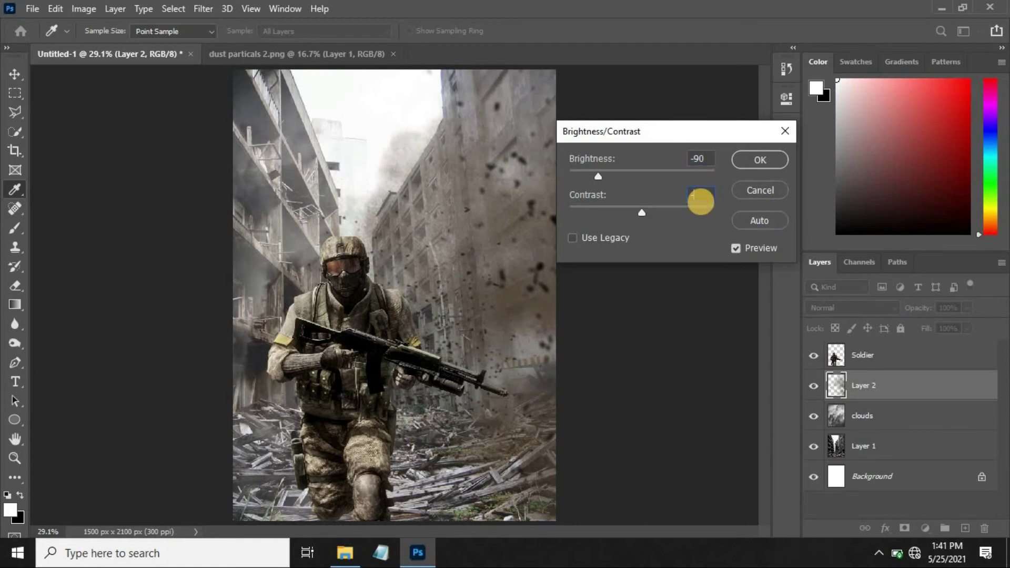
type("-30")
left_click(759, 156)
key("v")
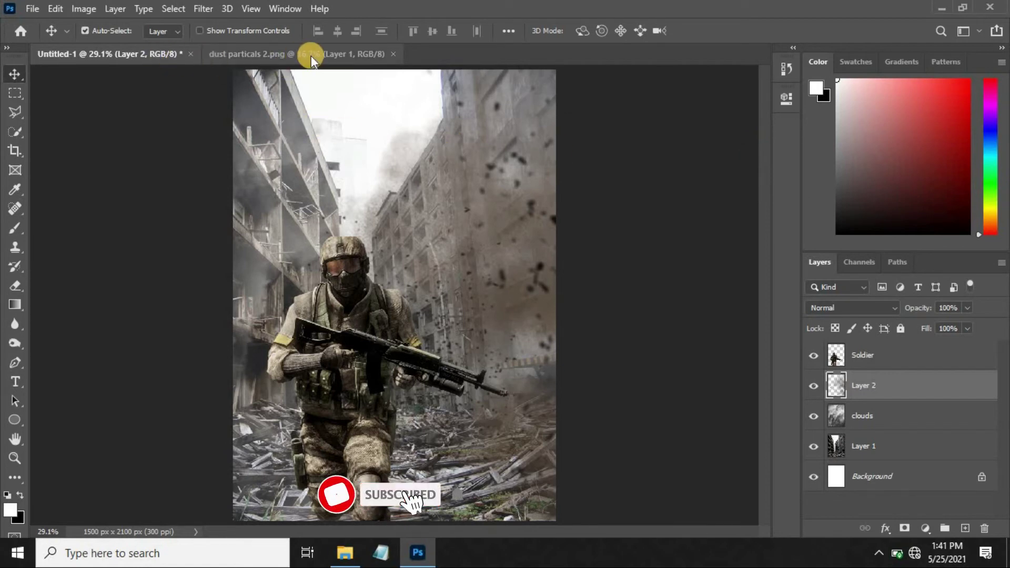
- Close dust particals 2, then bring dust particles.png into the composite beneath the Soldier layer
left_click(393, 55)
left_click(870, 355)
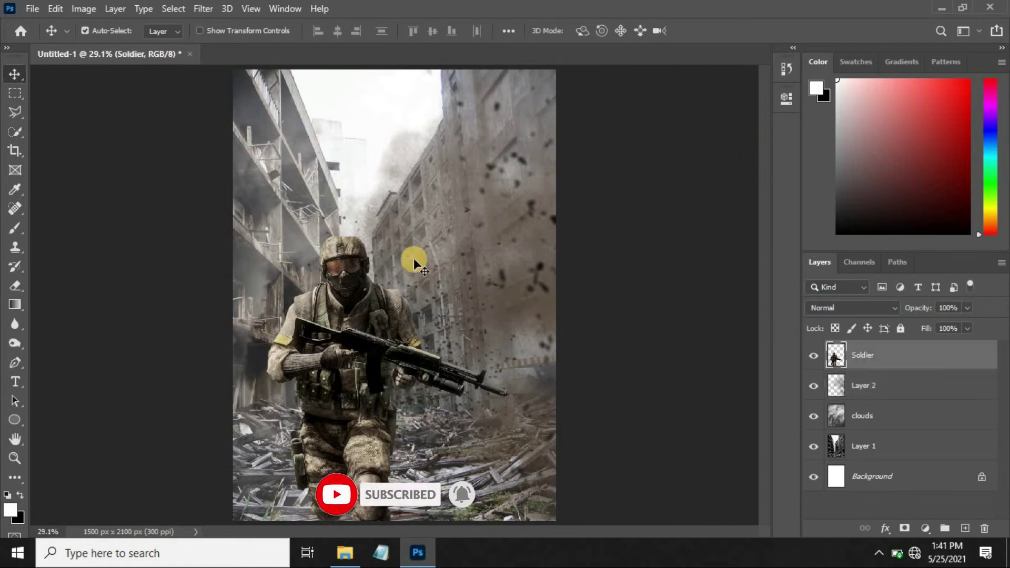
left_click(32, 8)
left_click(48, 38)
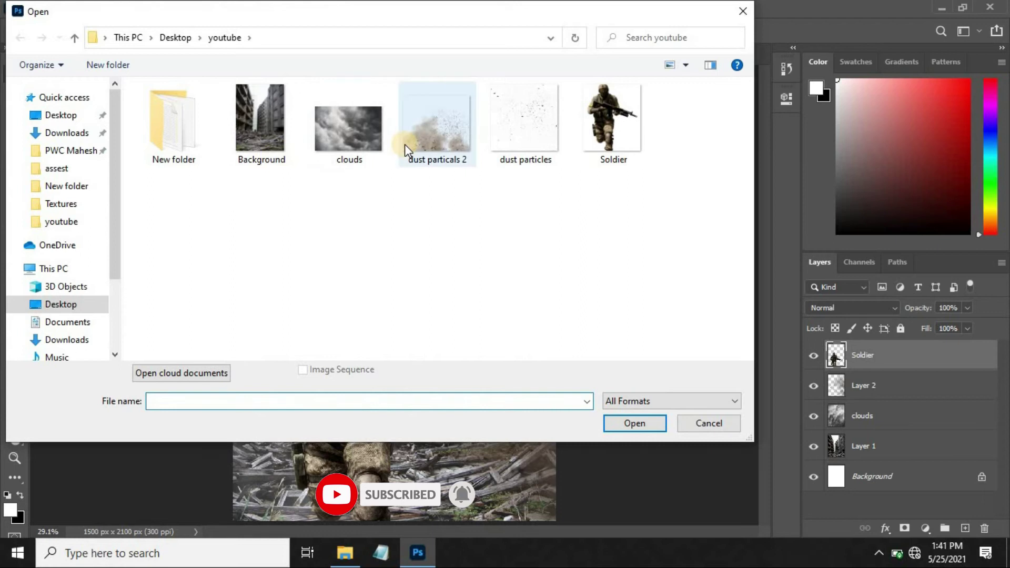
left_click(522, 142)
left_click(651, 418)
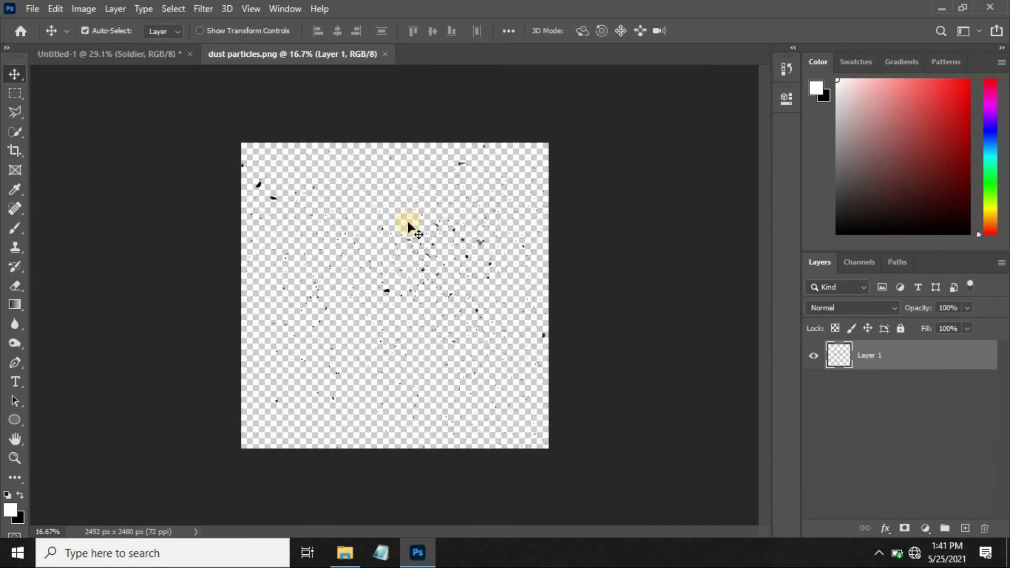
mouse_move(259, 192)
left_mouse_down()
mouse_move(140, 112)
mouse_move(323, 169)
left_mouse_up()
mouse_move(924, 356)
left_mouse_down()
mouse_move(926, 418)
mouse_move(925, 382)
left_mouse_up()
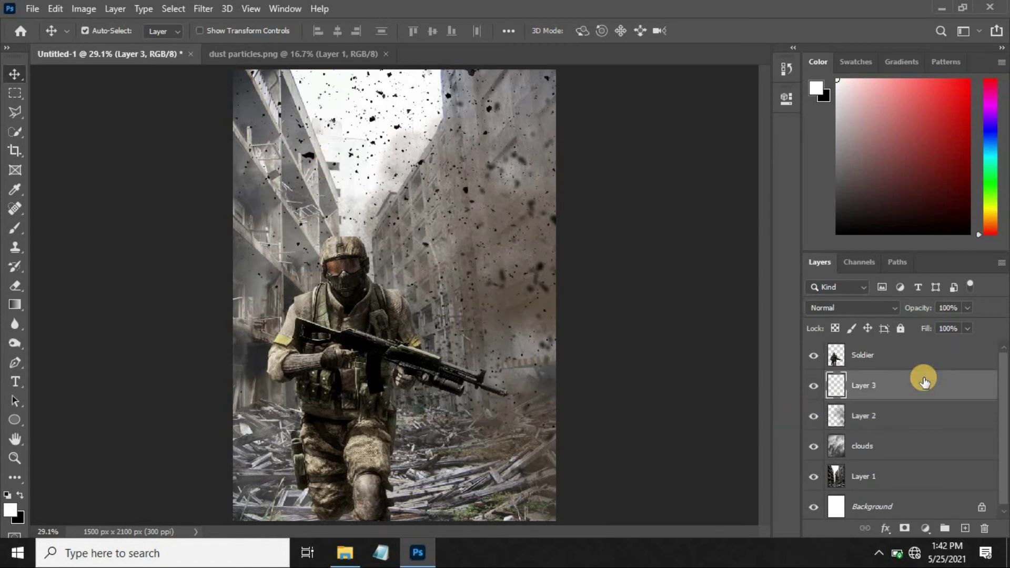
- Scale the dust particles layer to about 82% and position it over the scene
key("ctrl+t")
key("ctrl+minus")
key("ctrl+minus")
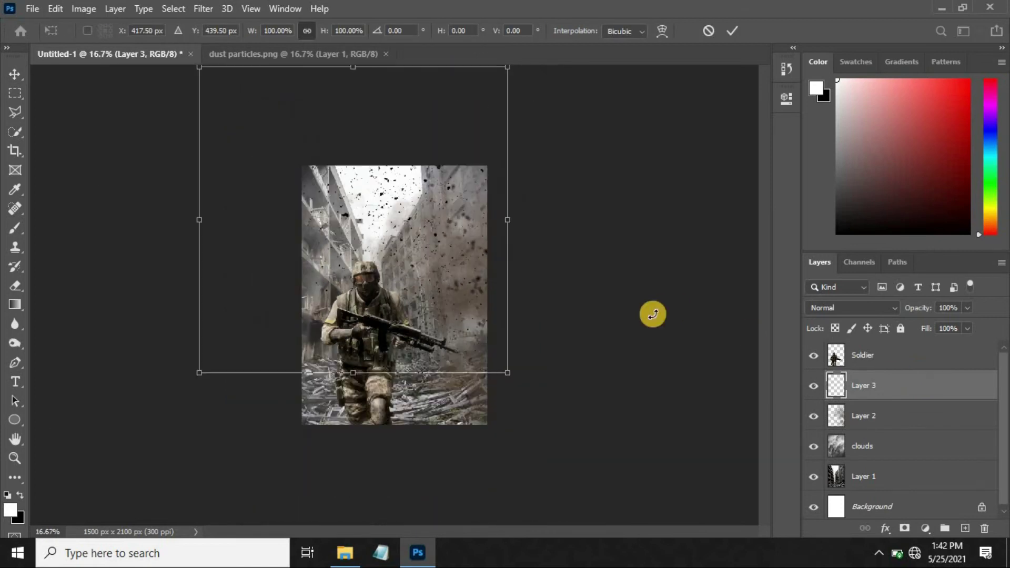
left_click_drag(380, 216, 422, 284)
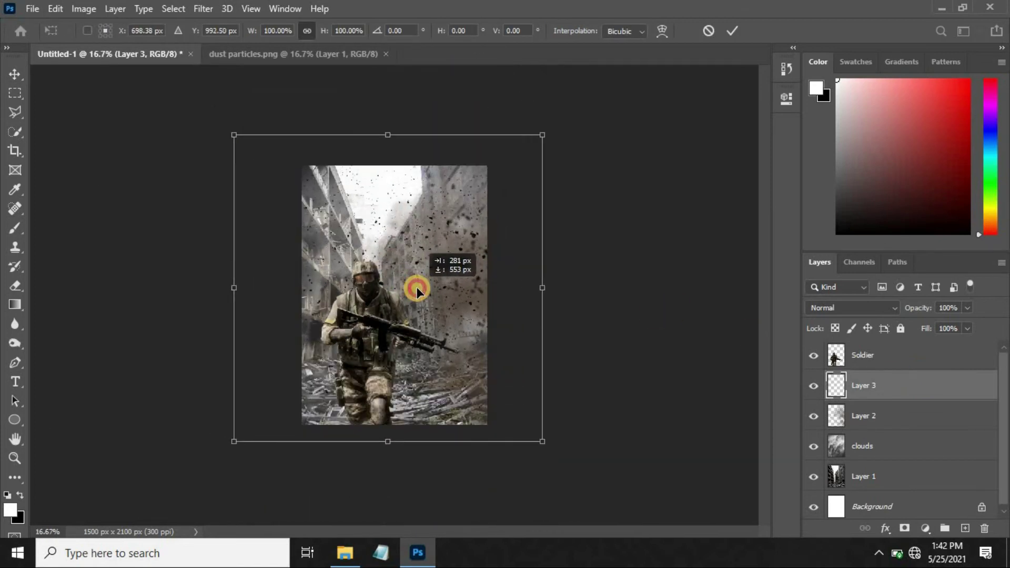
left_click_drag(517, 424, 515, 425)
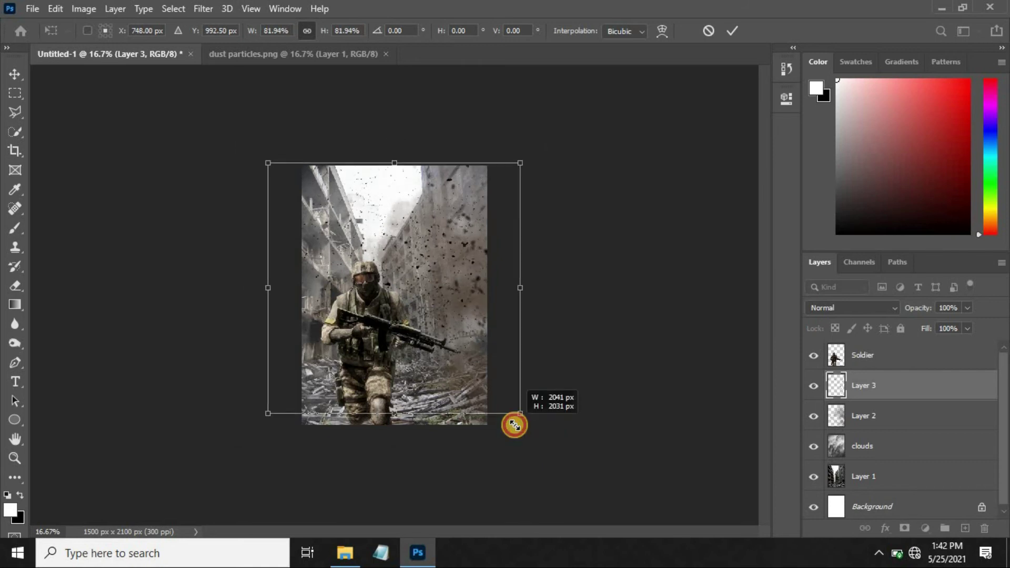
left_click_drag(428, 314, 425, 298)
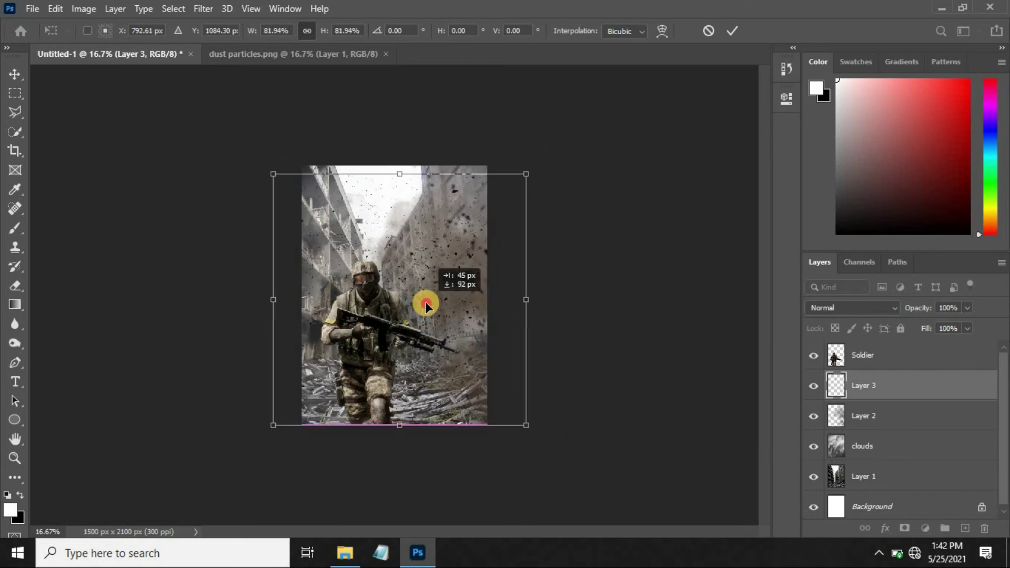
key("Return")
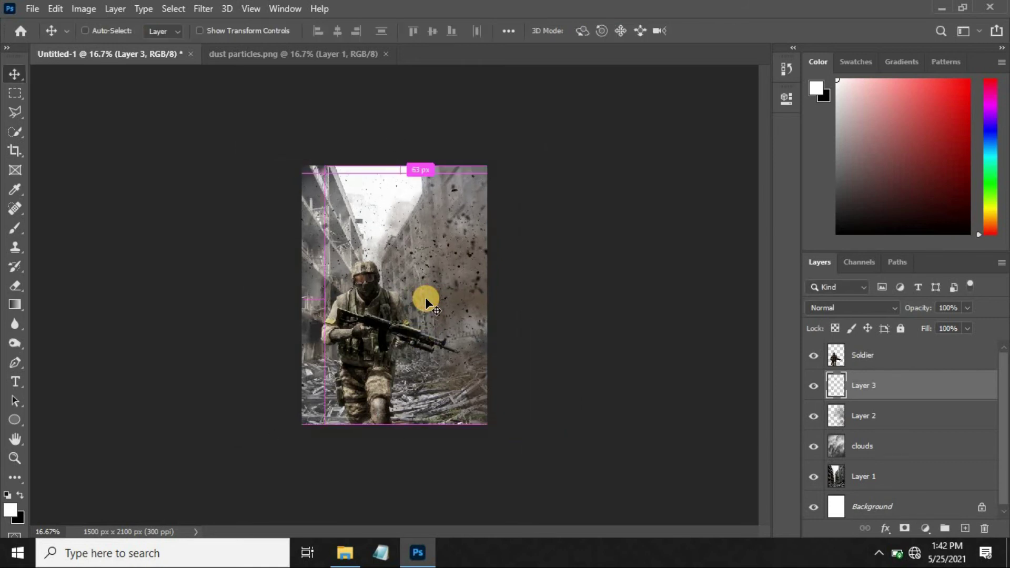
key("ctrl+0")
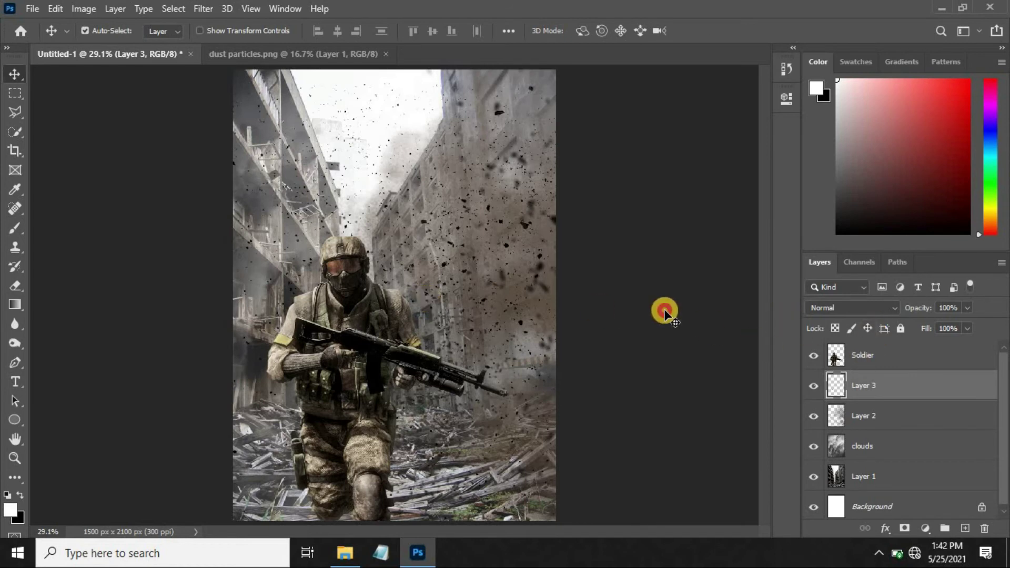
left_click(662, 310)
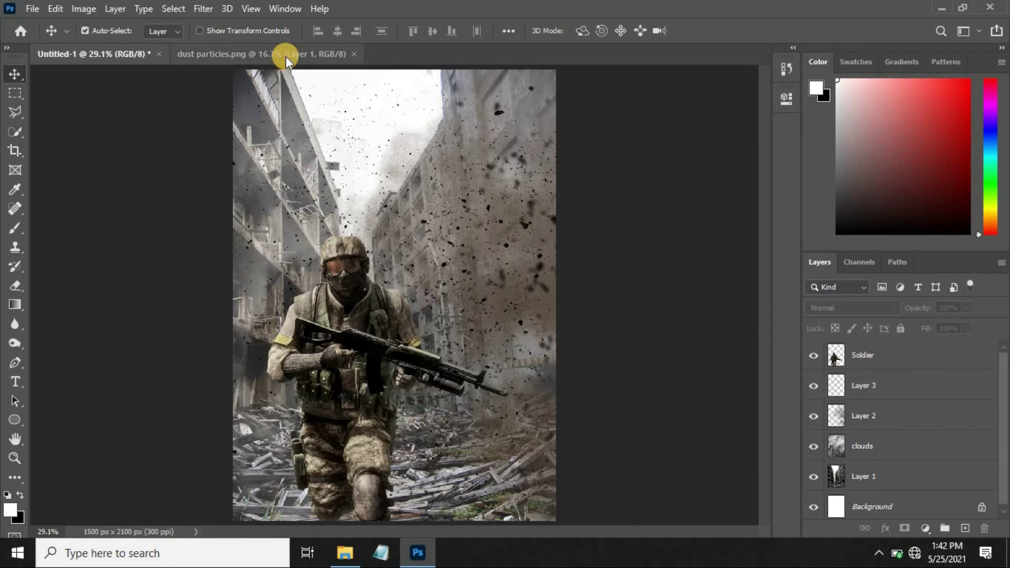
- Close dust particles and bring dust cloud.png into the soldier composite
left_click(354, 54)
left_click(32, 8)
left_click(39, 35)
left_click(413, 108)
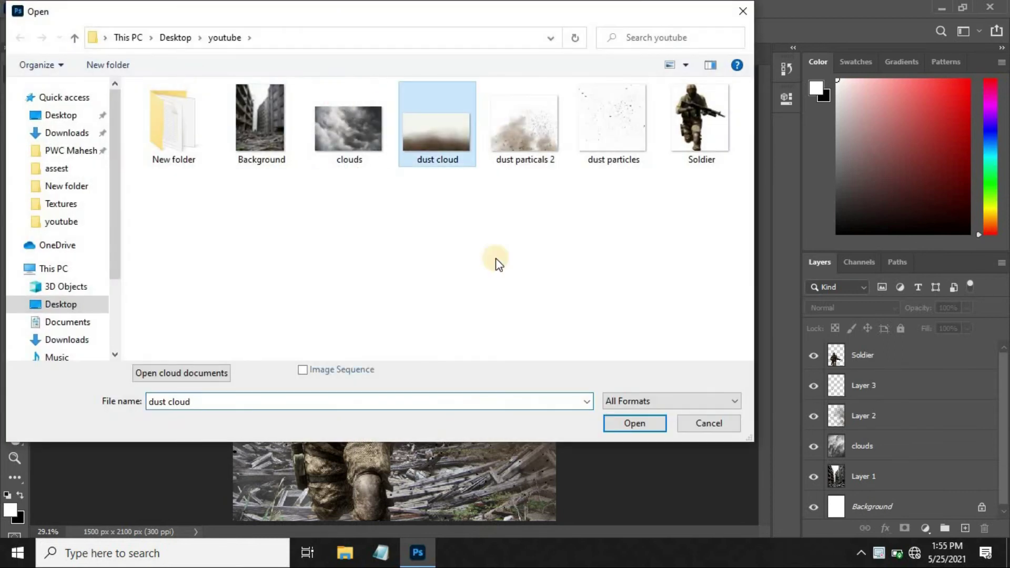
left_click(620, 420)
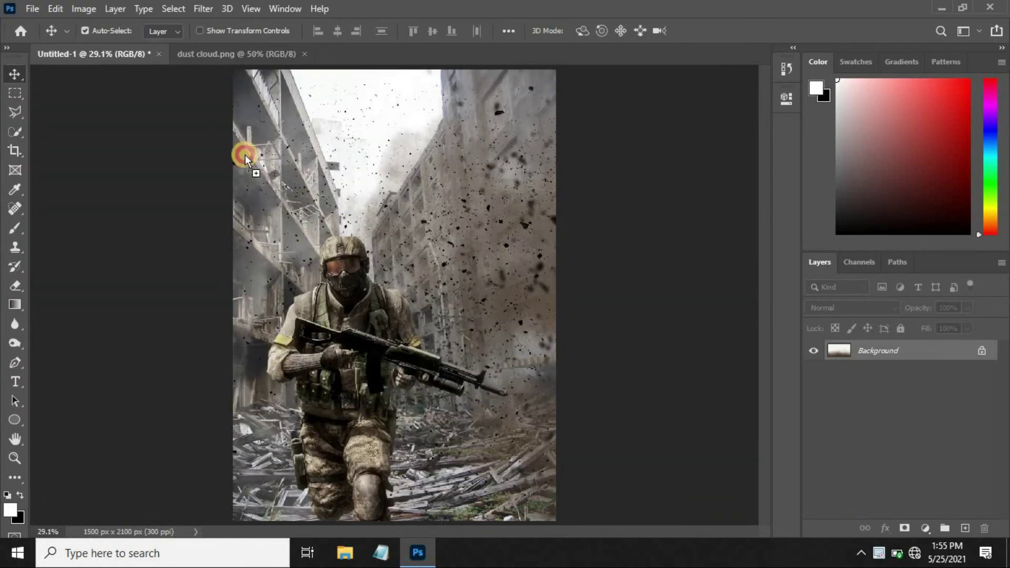
left_click_drag(341, 168, 293, 207)
- Move the dust cloud to the bottom of the canvas and blend it with Multiply
left_click_drag(426, 219, 431, 401)
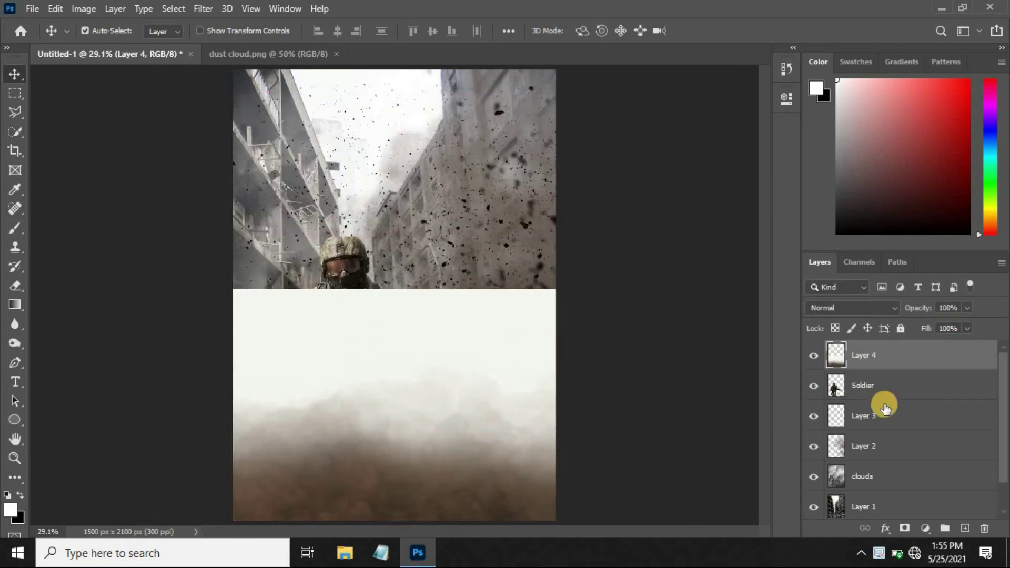
left_click(849, 312)
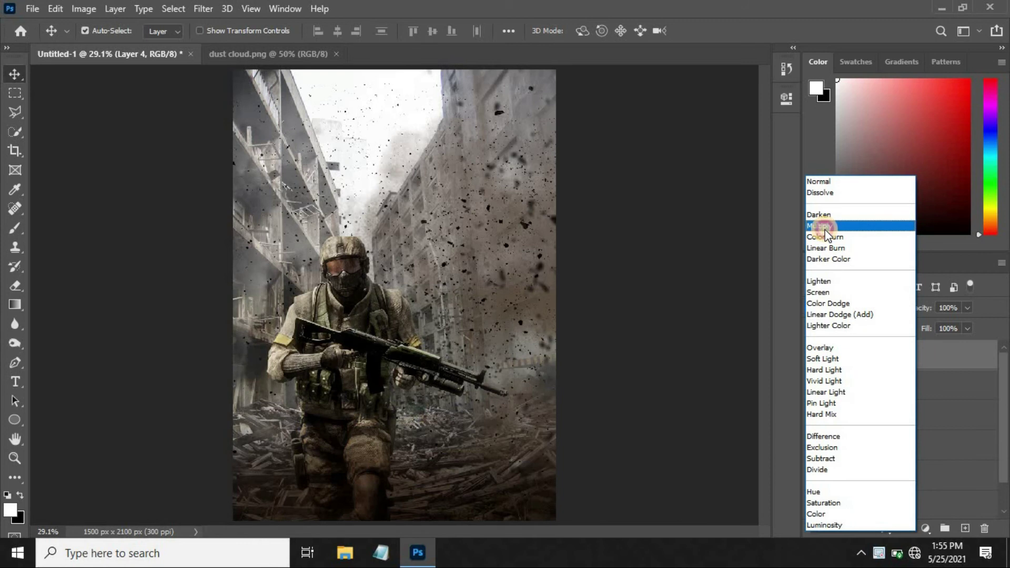
left_click(826, 230)
left_click(683, 246)
left_click(889, 368)
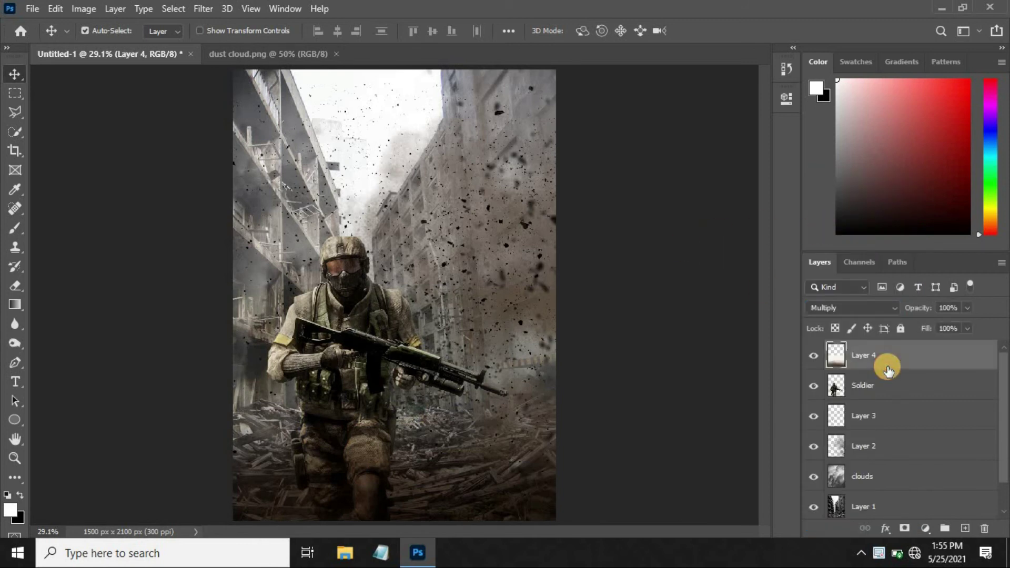
left_click(925, 528)
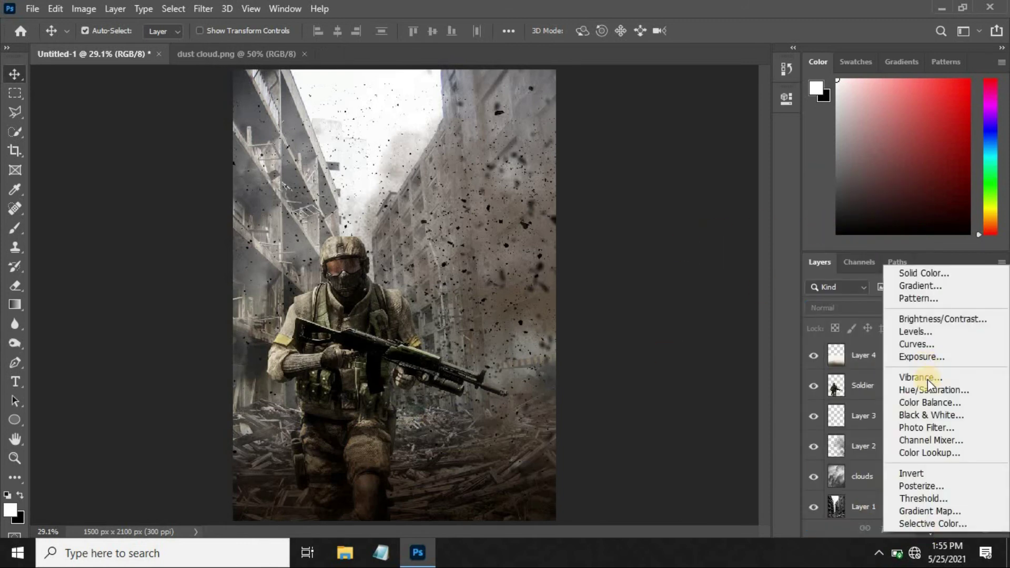
- Add a Color Lookup layer using FuturisticBleak.3DL and lower its opacity to 95%
left_click(929, 452)
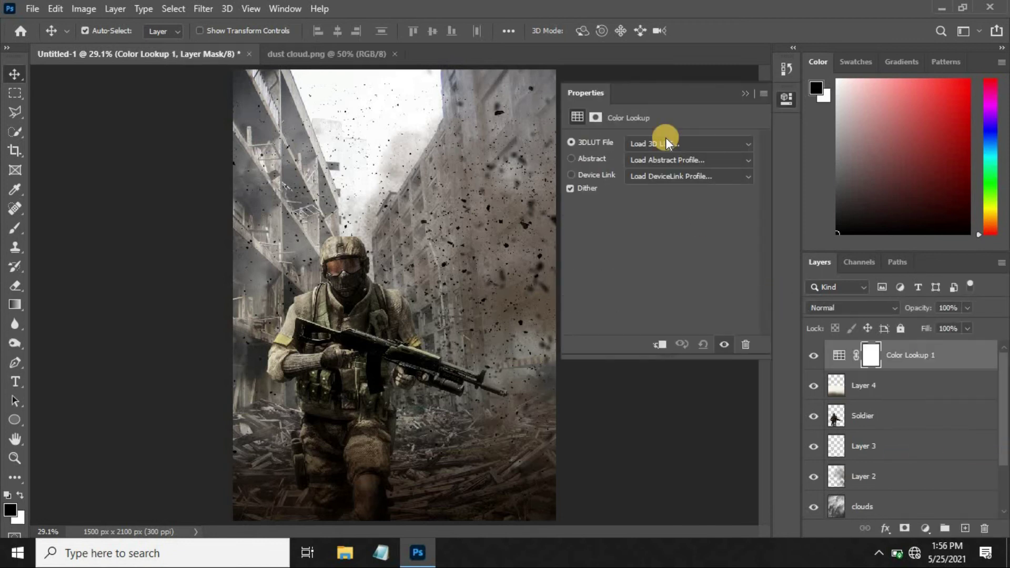
left_click(666, 142)
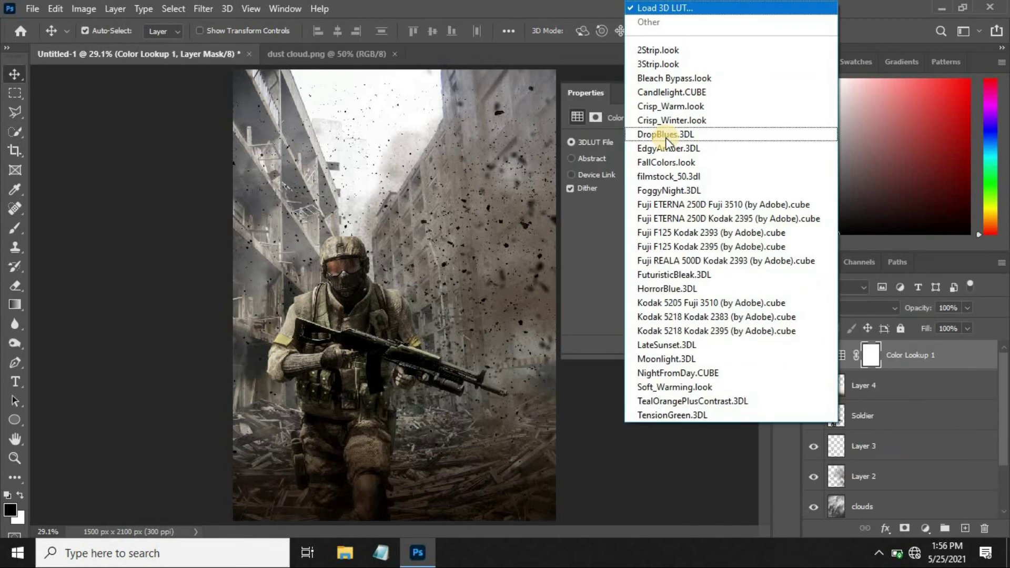
left_click(673, 274)
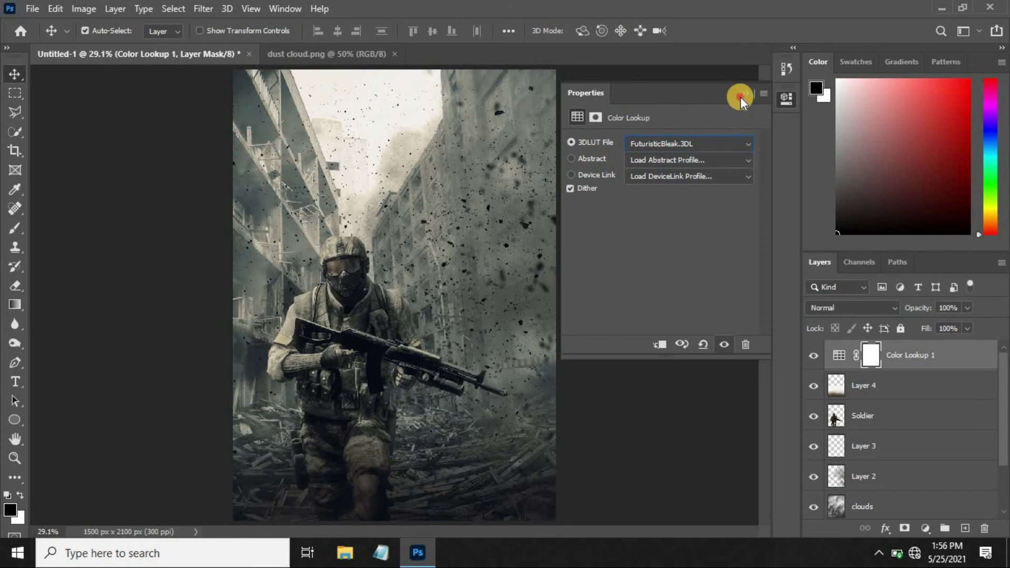
left_click(740, 96)
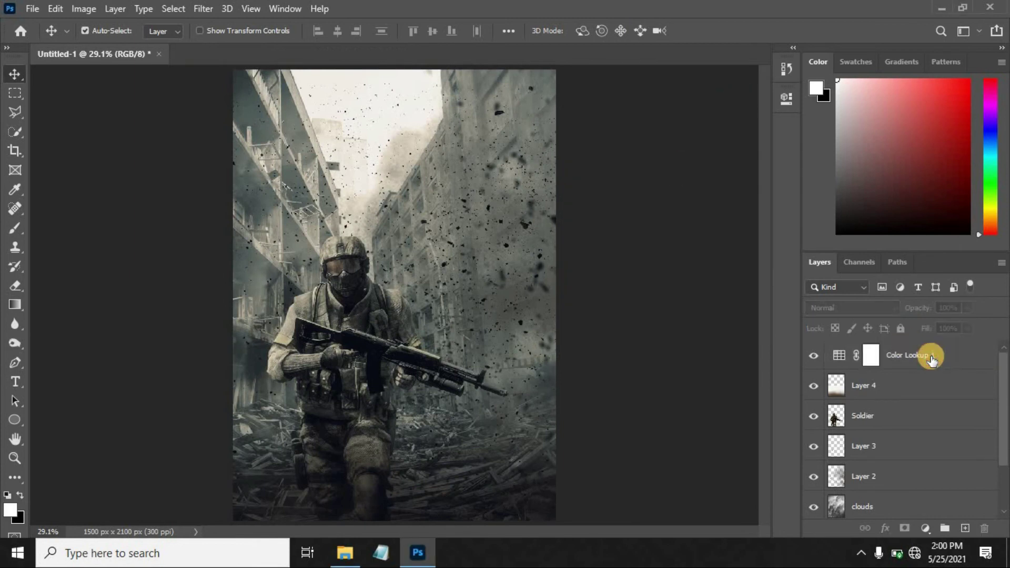
left_click(931, 360)
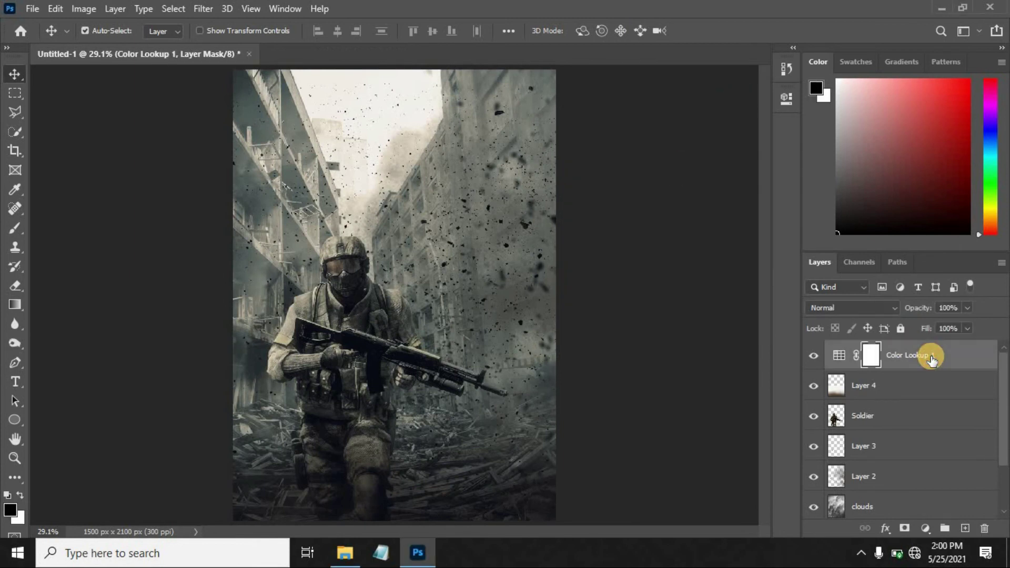
left_click(931, 311)
type("35")
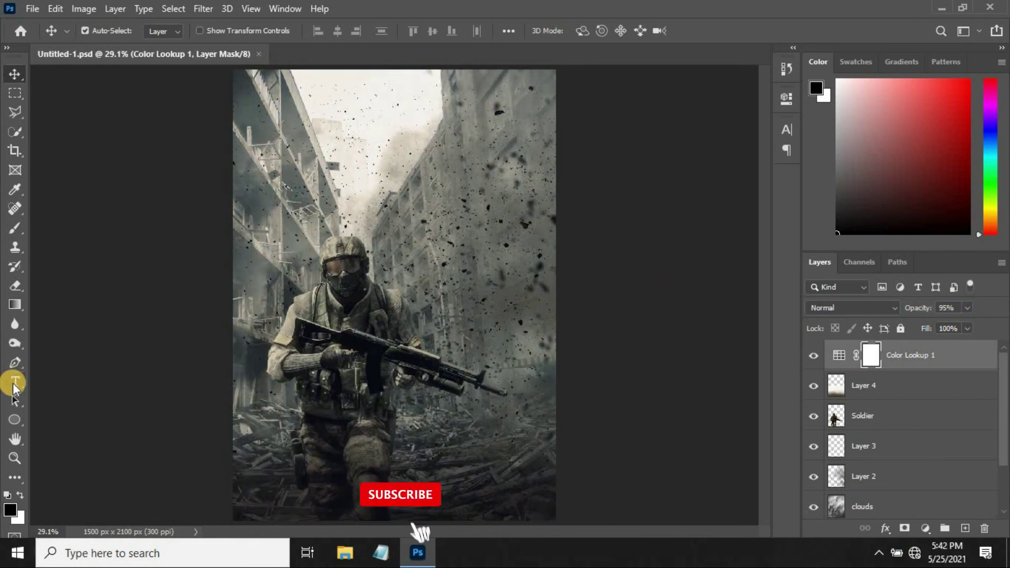
- Type 'THE BRAVE' at 60 pt near the top right, commit it, and select the title text
left_click(15, 382)
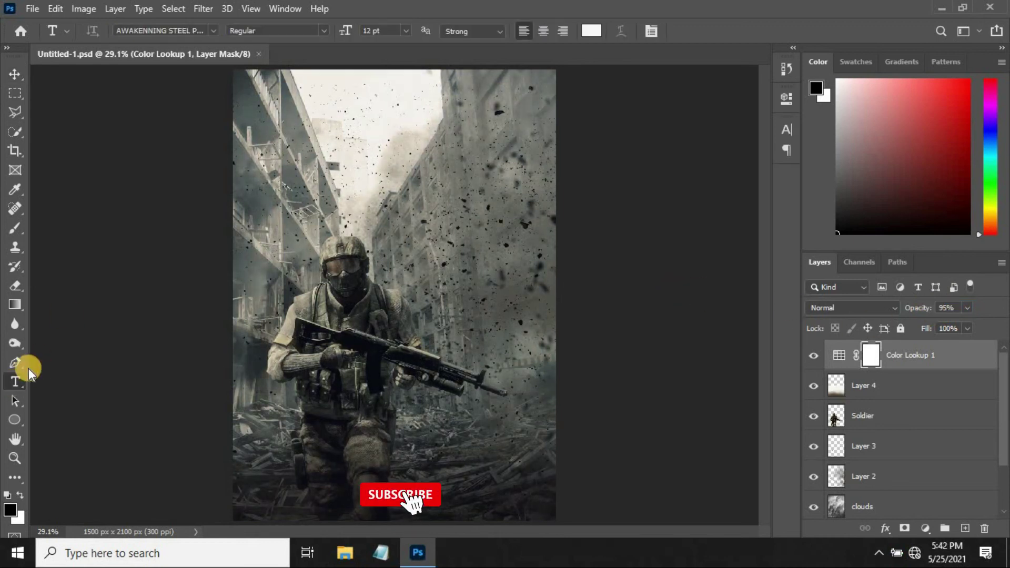
left_click(431, 153)
left_click(406, 30)
left_click(386, 211)
type("T")
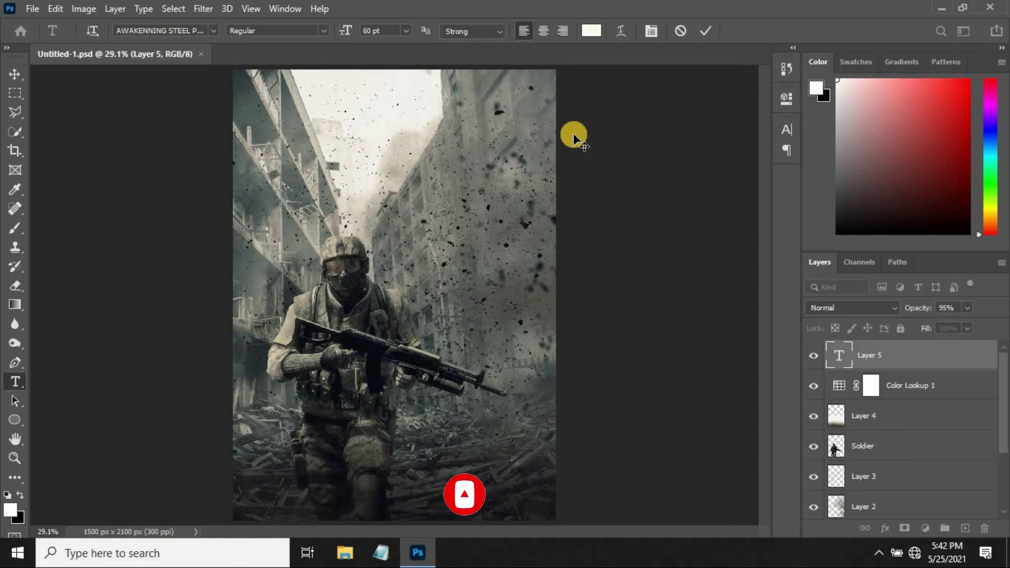
type("HE")
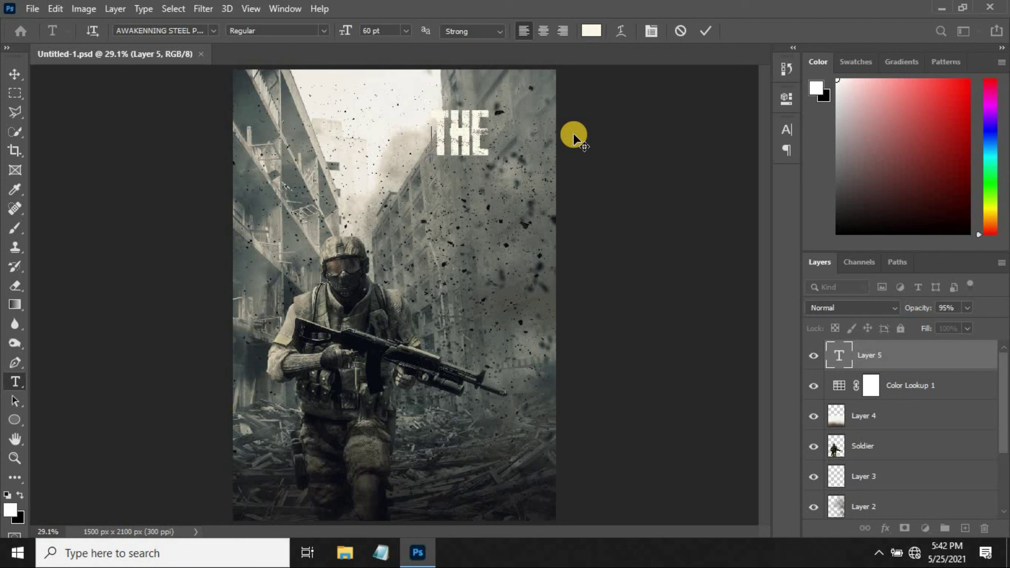
type(" VE")
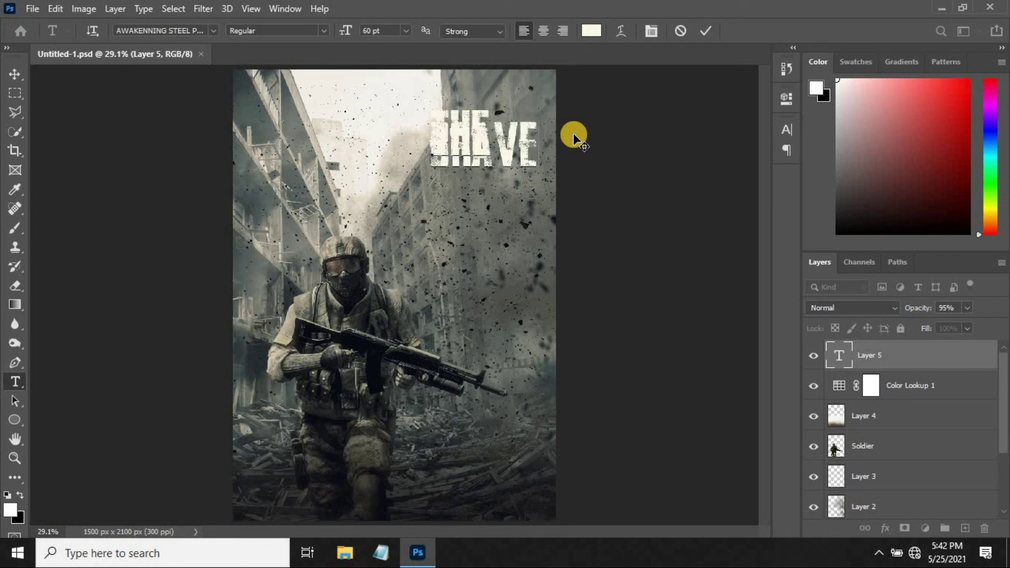
left_click(706, 30)
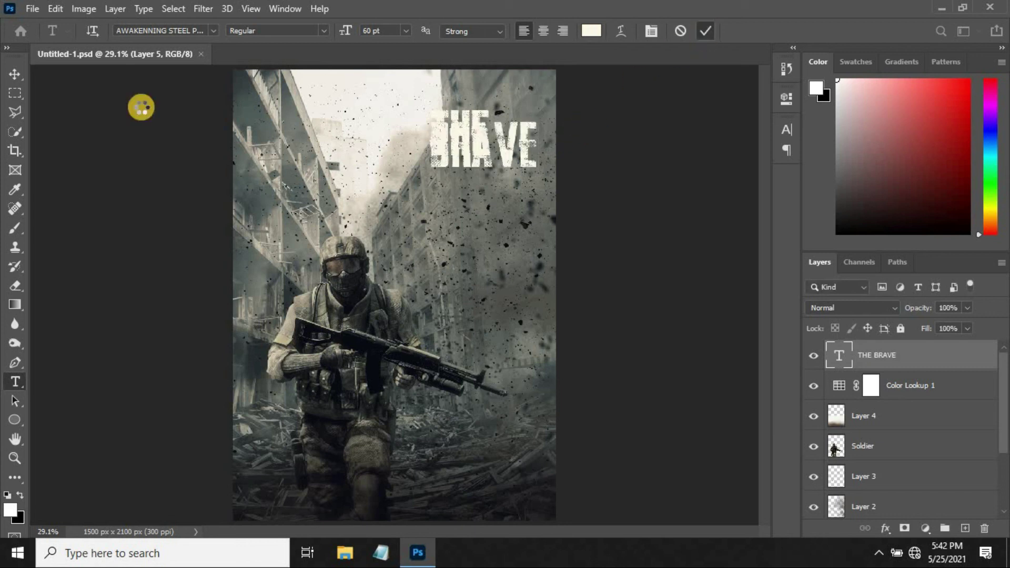
left_click(15, 74)
double_click(837, 361)
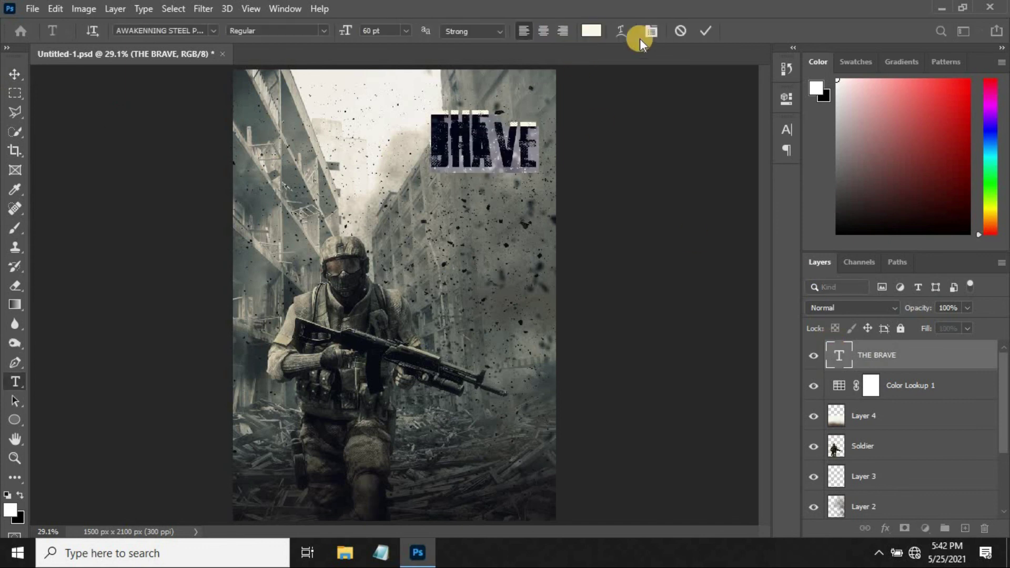
- Raise the title's leading to 58 pt to stack it on two lines, then nudge it down and right
left_click(783, 130)
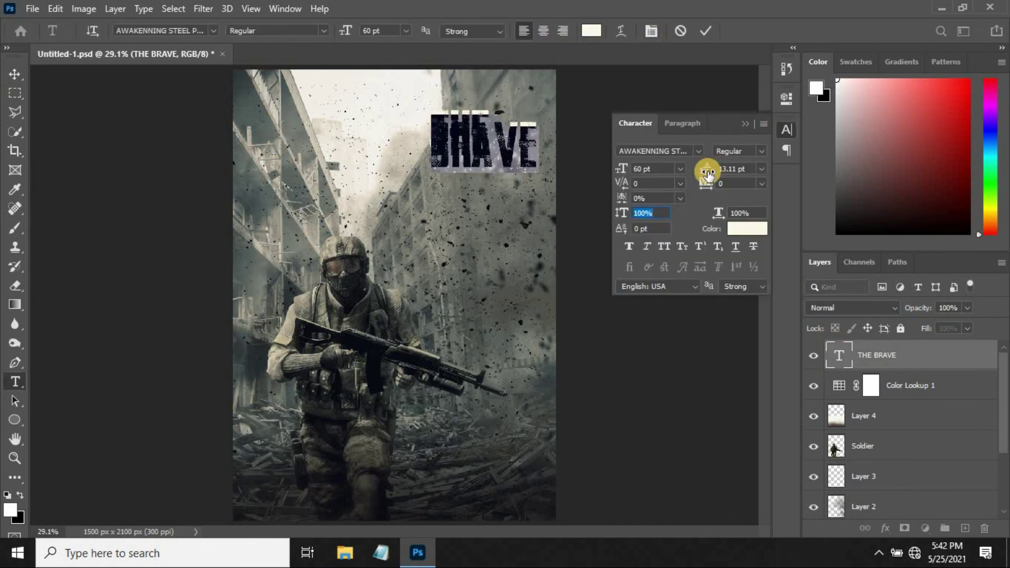
mouse_move(711, 174)
left_mouse_down()
mouse_move(702, 179)
mouse_move(708, 173)
left_mouse_up()
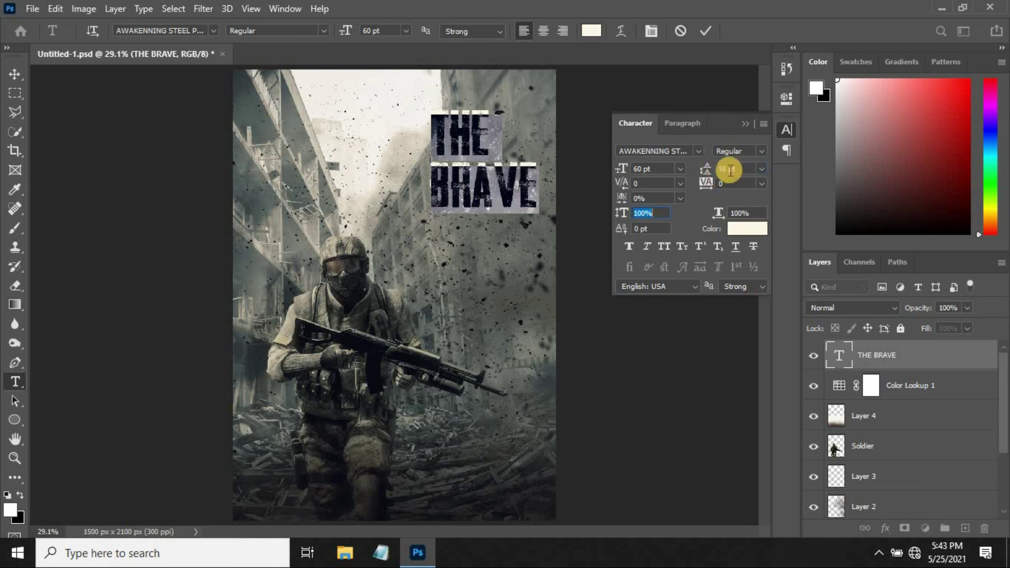
left_click(705, 30)
key("v")
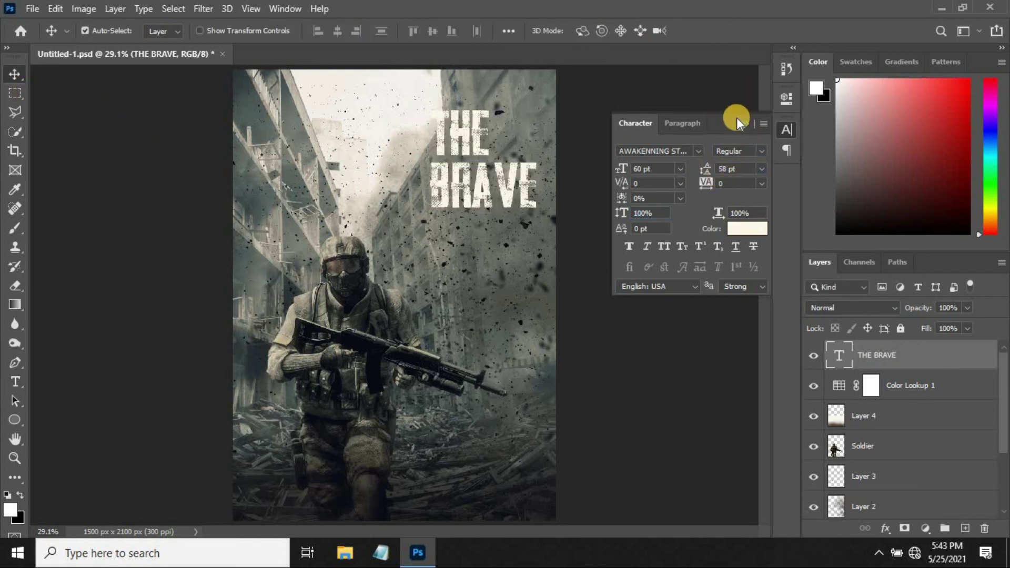
left_click(744, 123)
left_click_drag(493, 225, 502, 244)
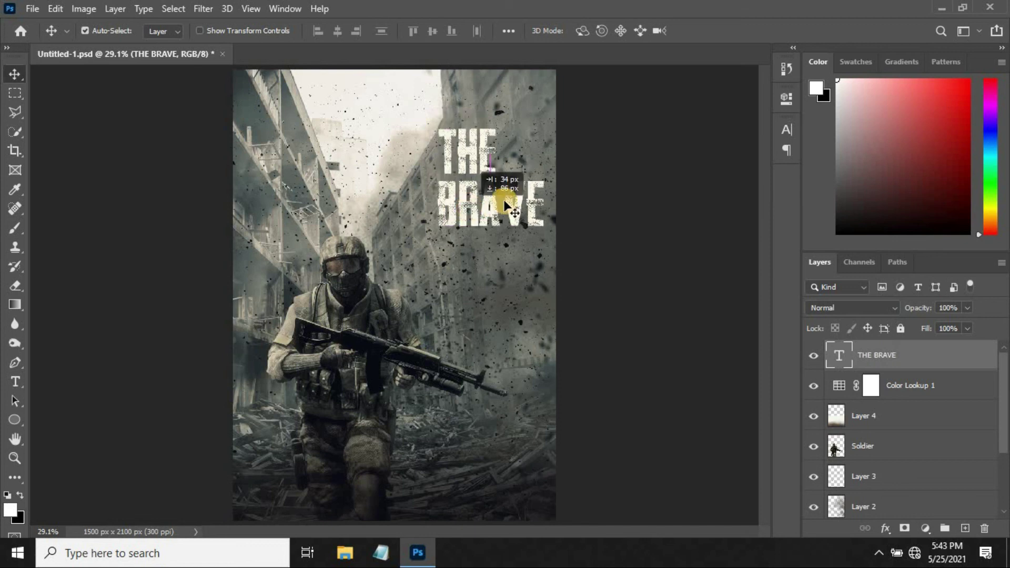